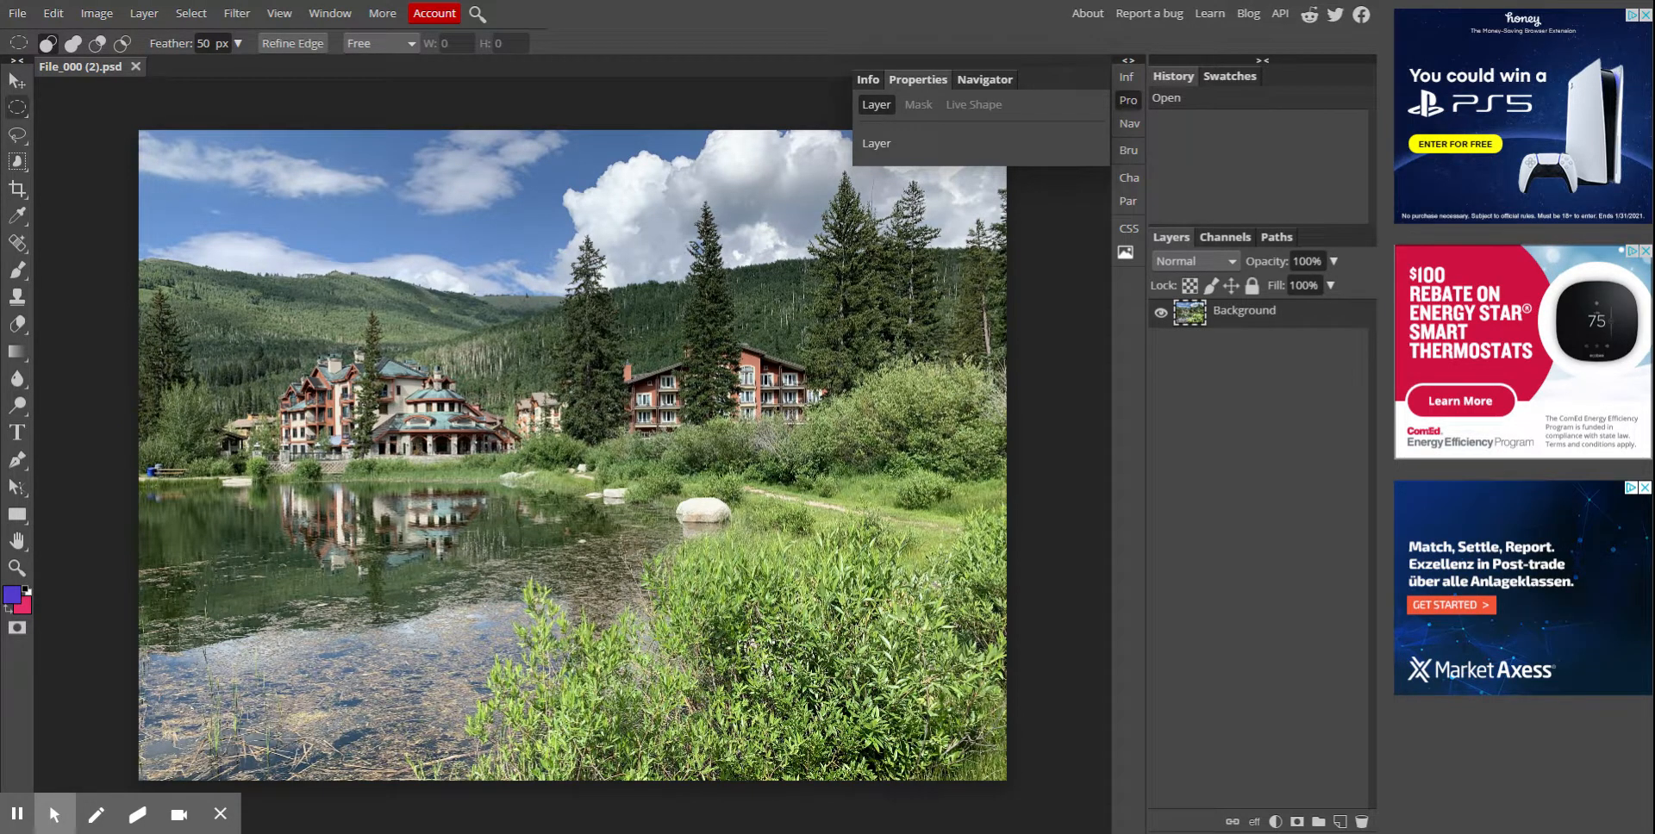
Resize the image to 10 inches wide, keeping its proportions, at 300 DPI
{"action": "left_click", "coordinate": [100, 15]}
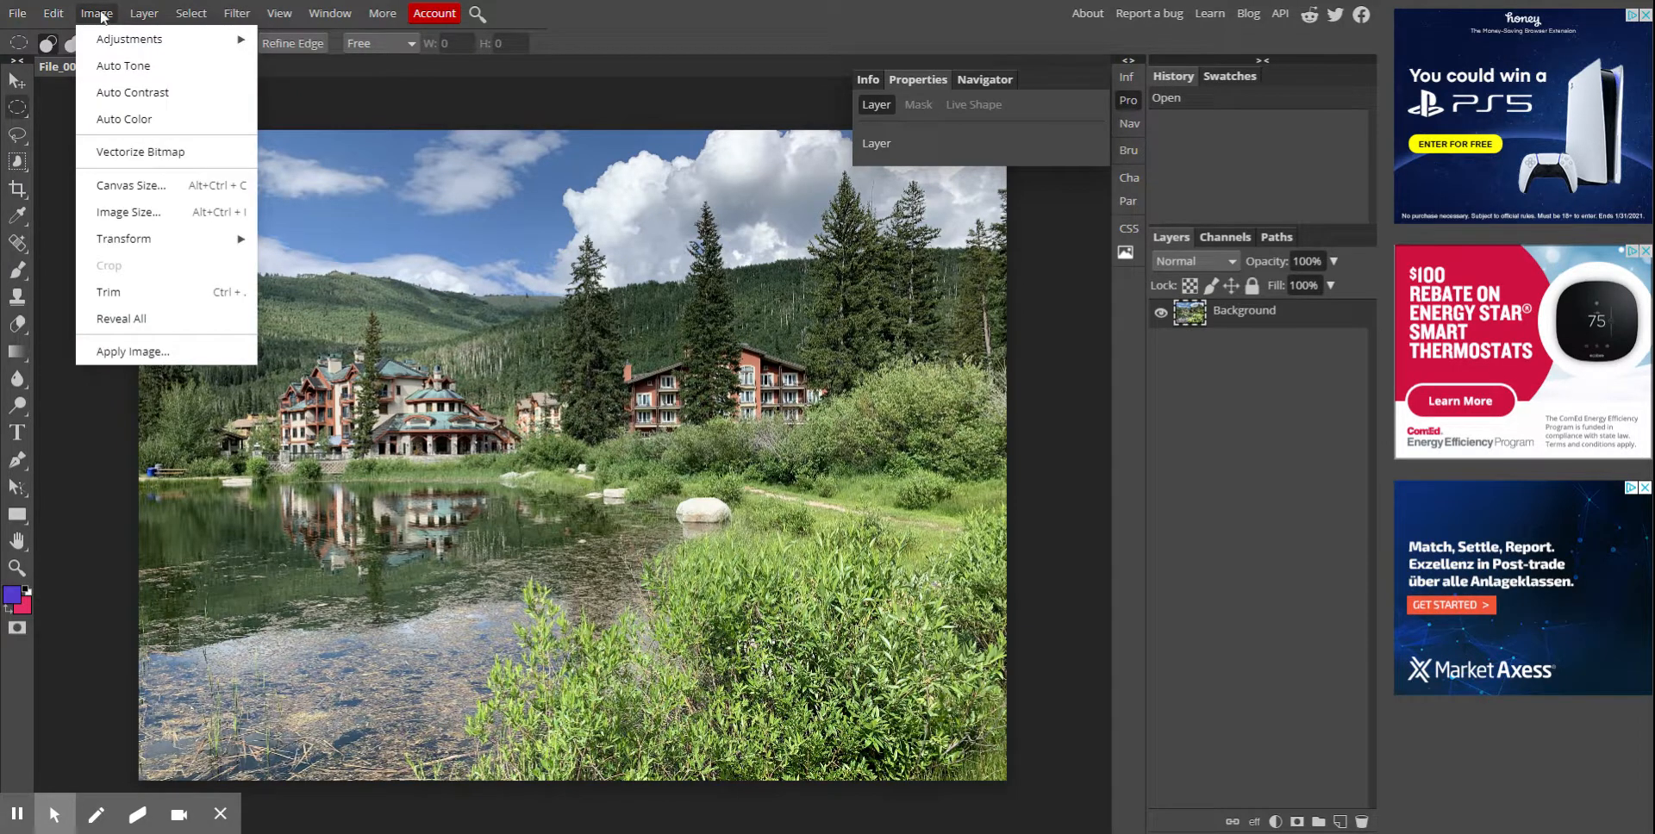
{"action": "left_click", "coordinate": [141, 219]}
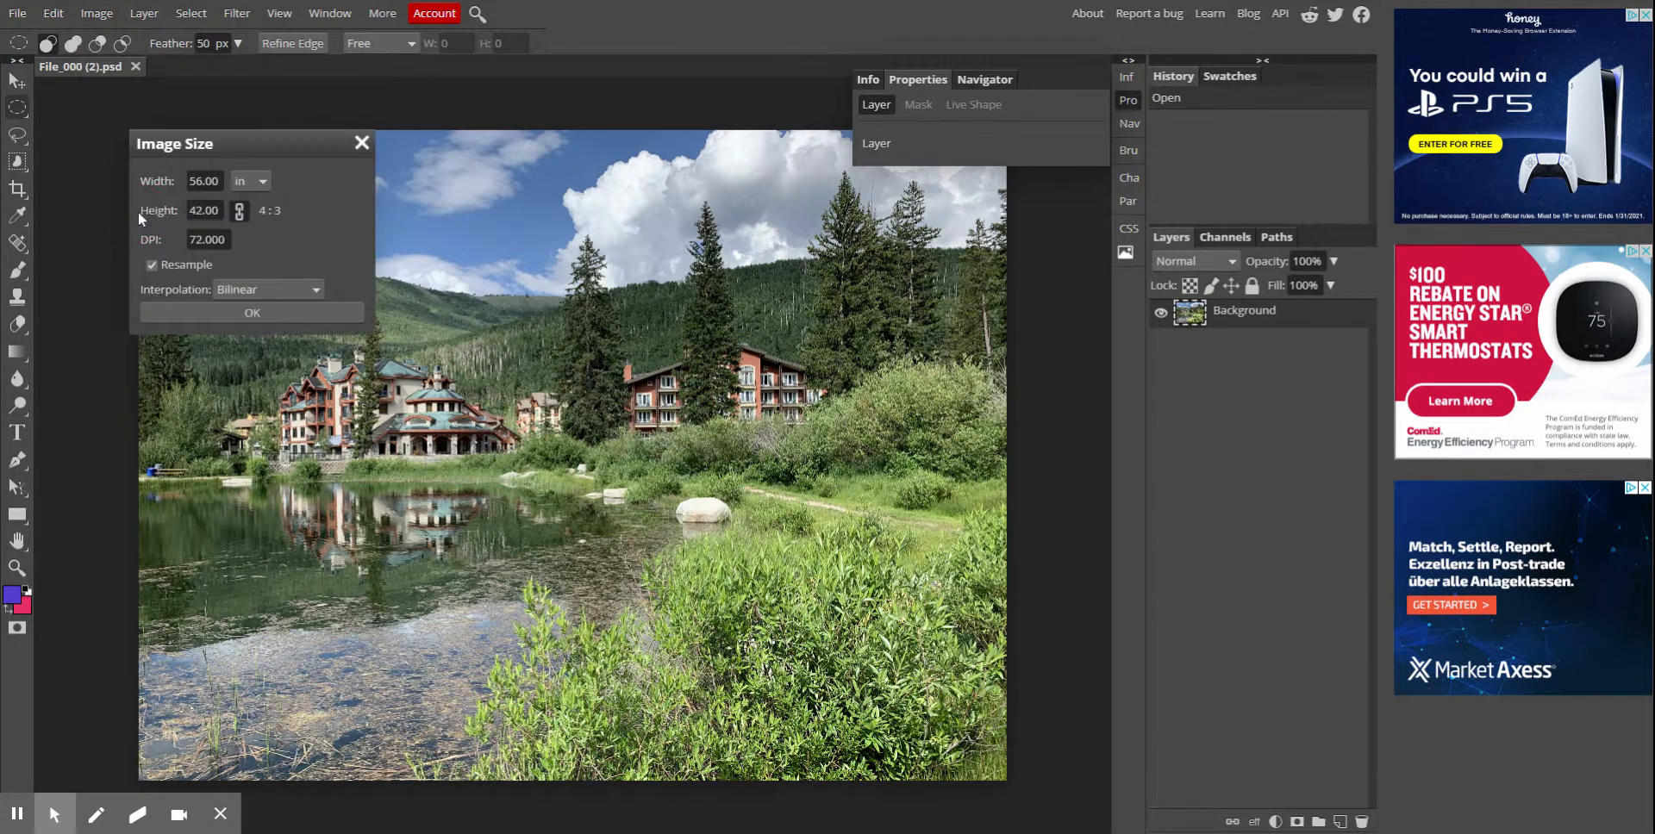
{"action": "left_click", "coordinate": [251, 184]}
{"action": "left_click", "coordinate": [231, 177]}
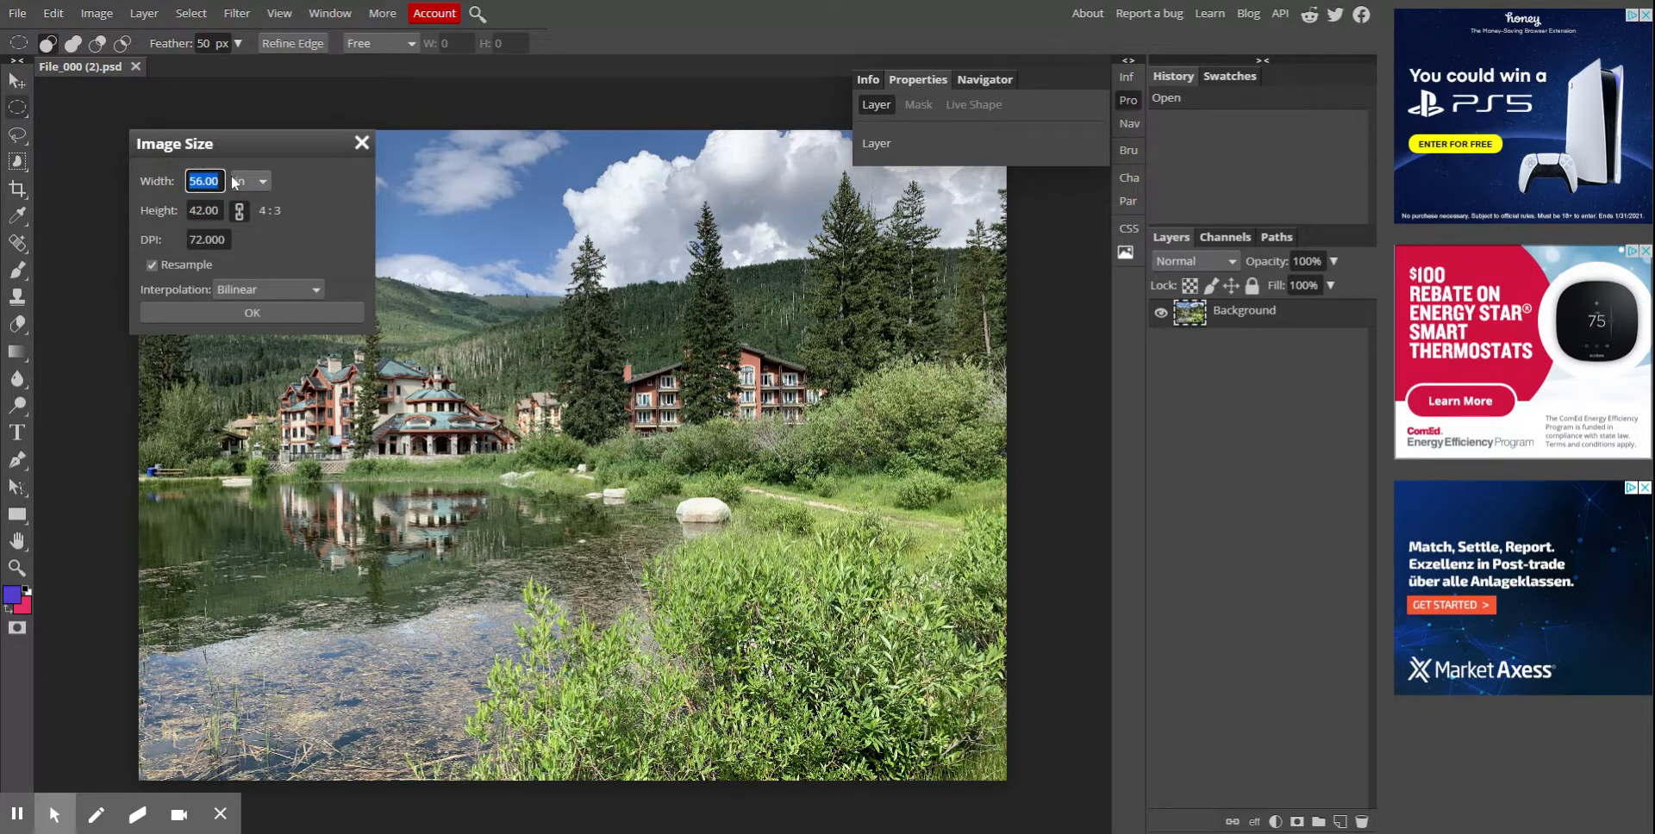
{"action": "type", "text": "10"}
{"action": "left_click", "coordinate": [251, 224]}
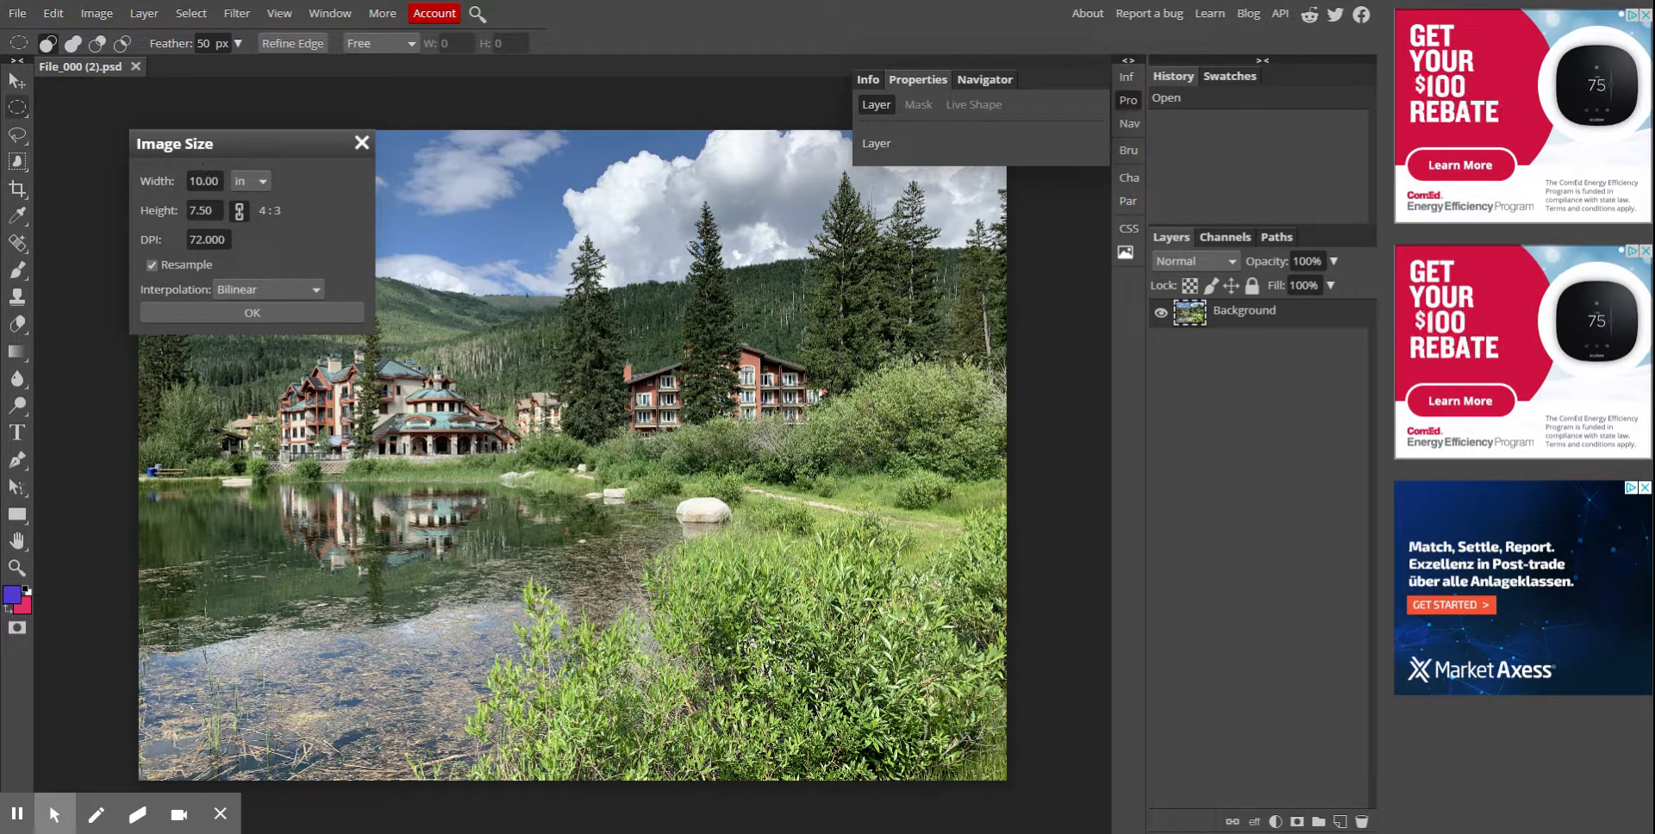
{"action": "double_click", "coordinate": [207, 240]}
{"action": "type", "text": "300"}
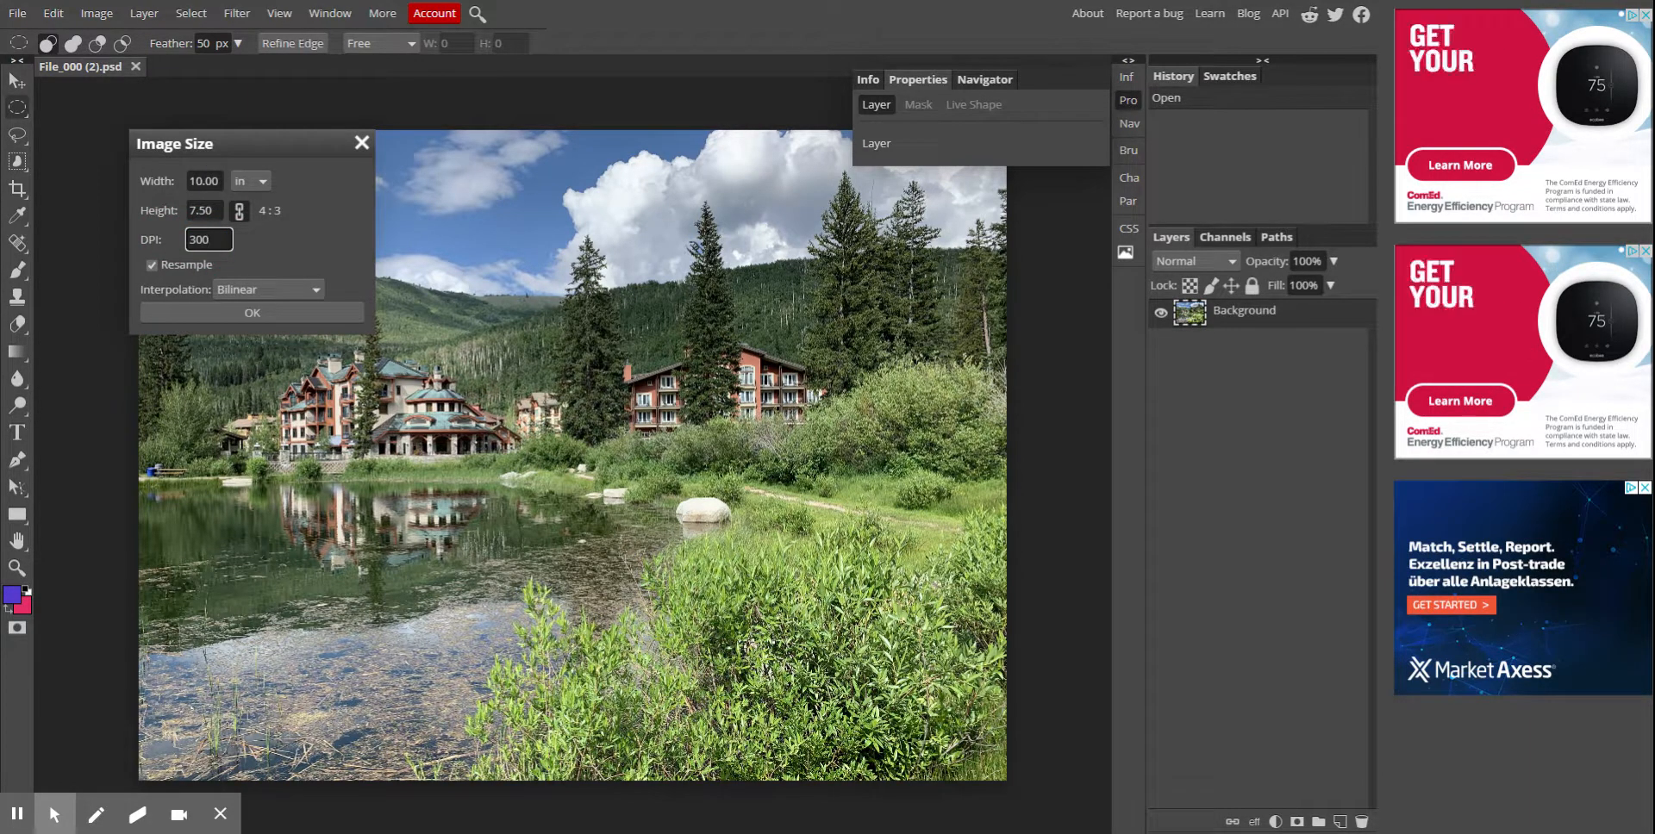
{"action": "left_click", "coordinate": [267, 312]}
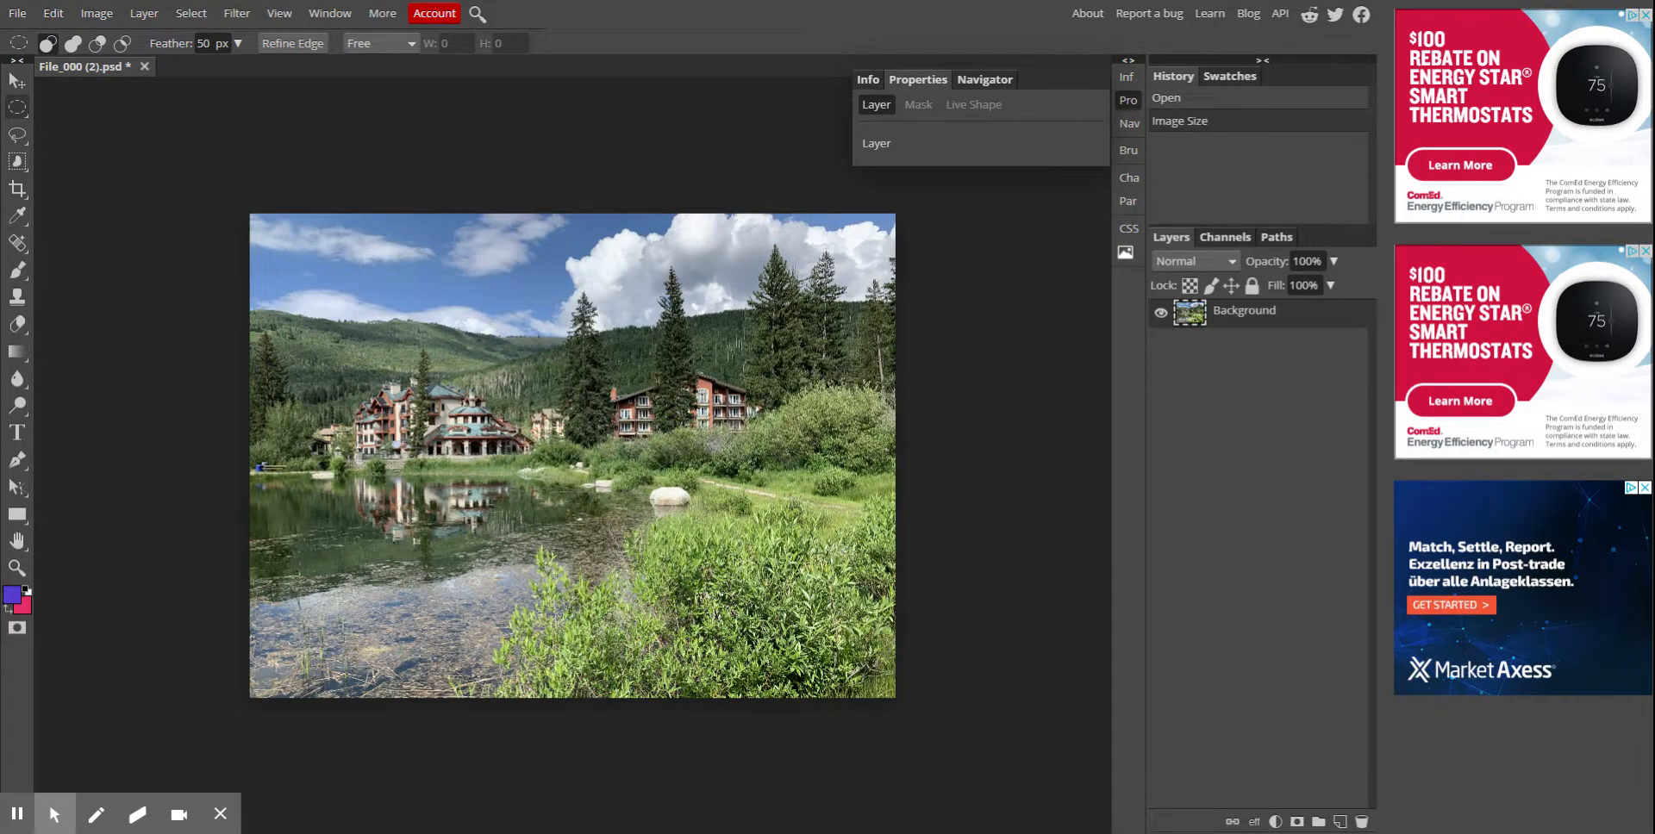
Duplicate the Background layer of the resized photo
{"action": "key", "text": "ctrl+plus"}
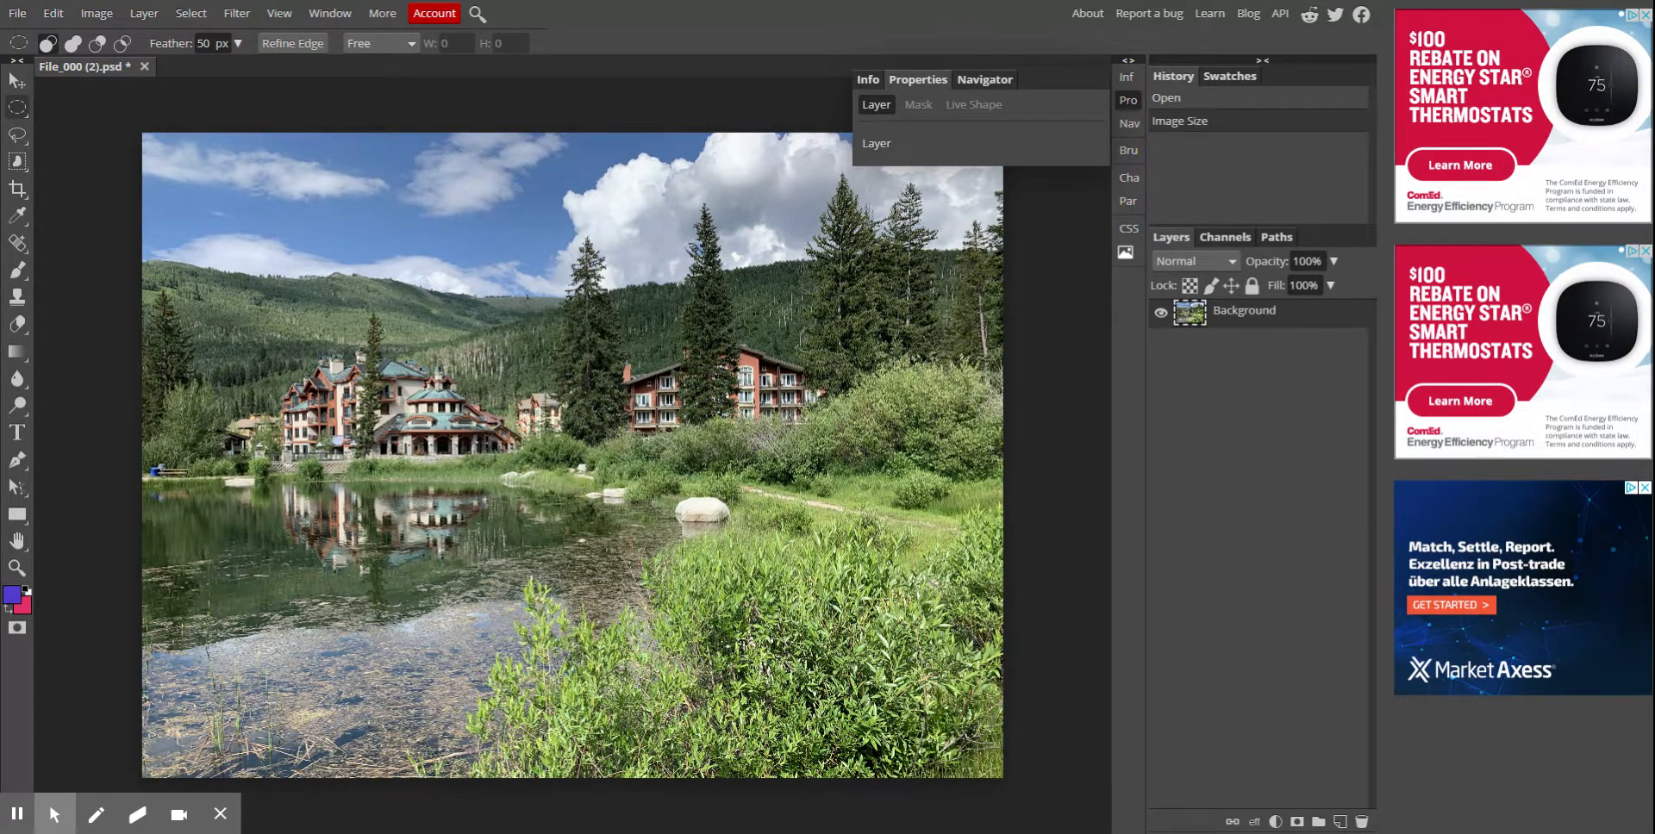
{"action": "right_click", "coordinate": [1261, 314]}
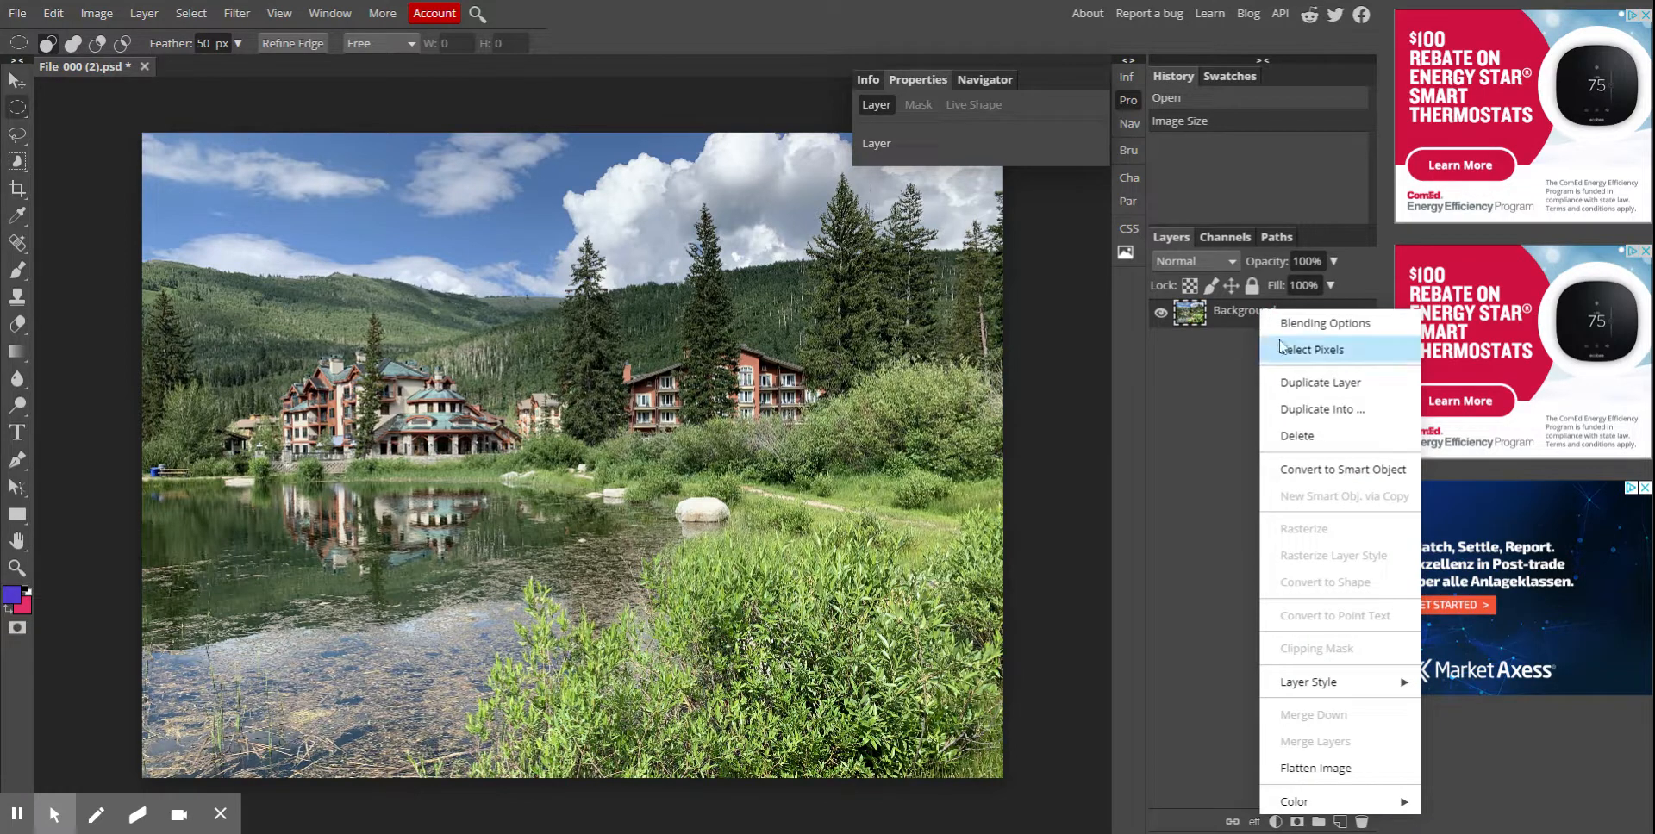
{"action": "left_click", "coordinate": [1321, 382]}
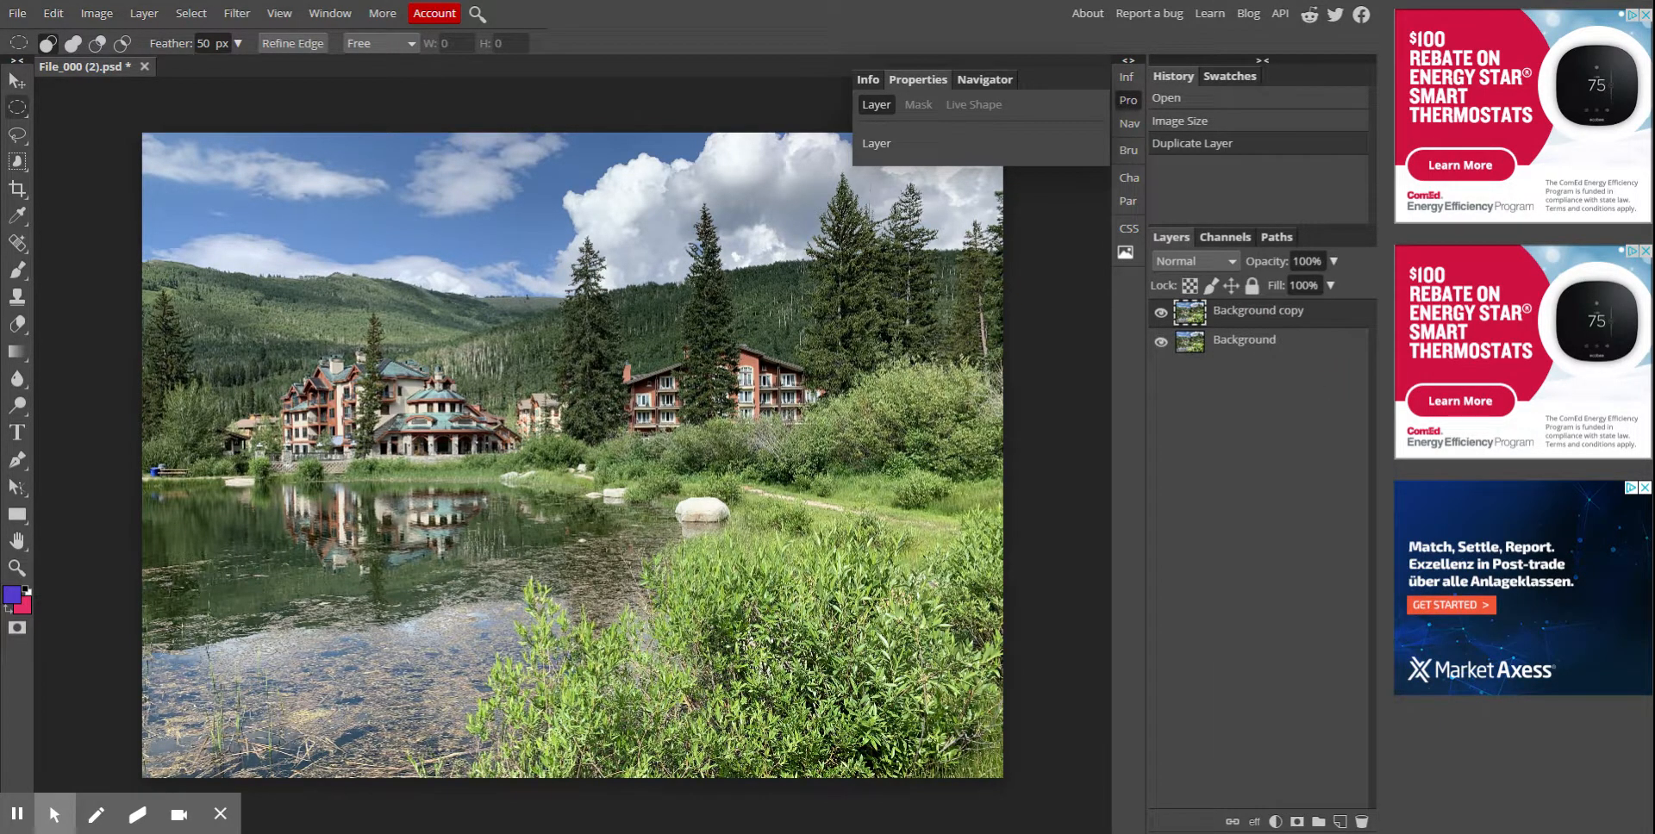
Add a Curves adjustment layer above the duplicate and bend its RGB curve into a U, with shadows raised to maximum and midtones lowered
{"action": "left_click", "coordinate": [144, 15]}
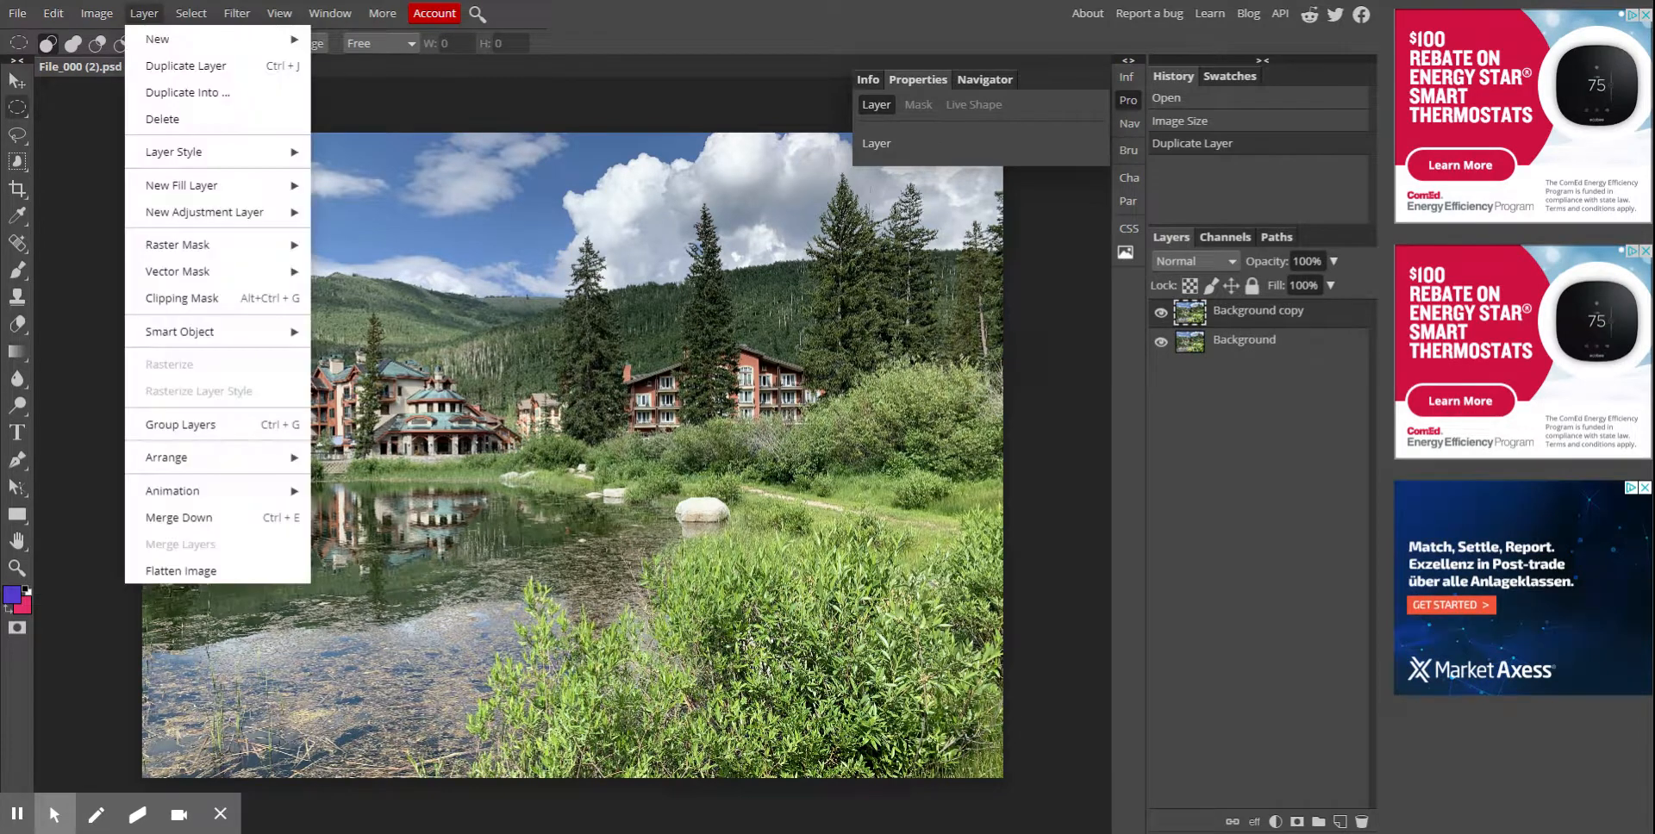
{"action": "mouse_move", "coordinate": [215, 218]}
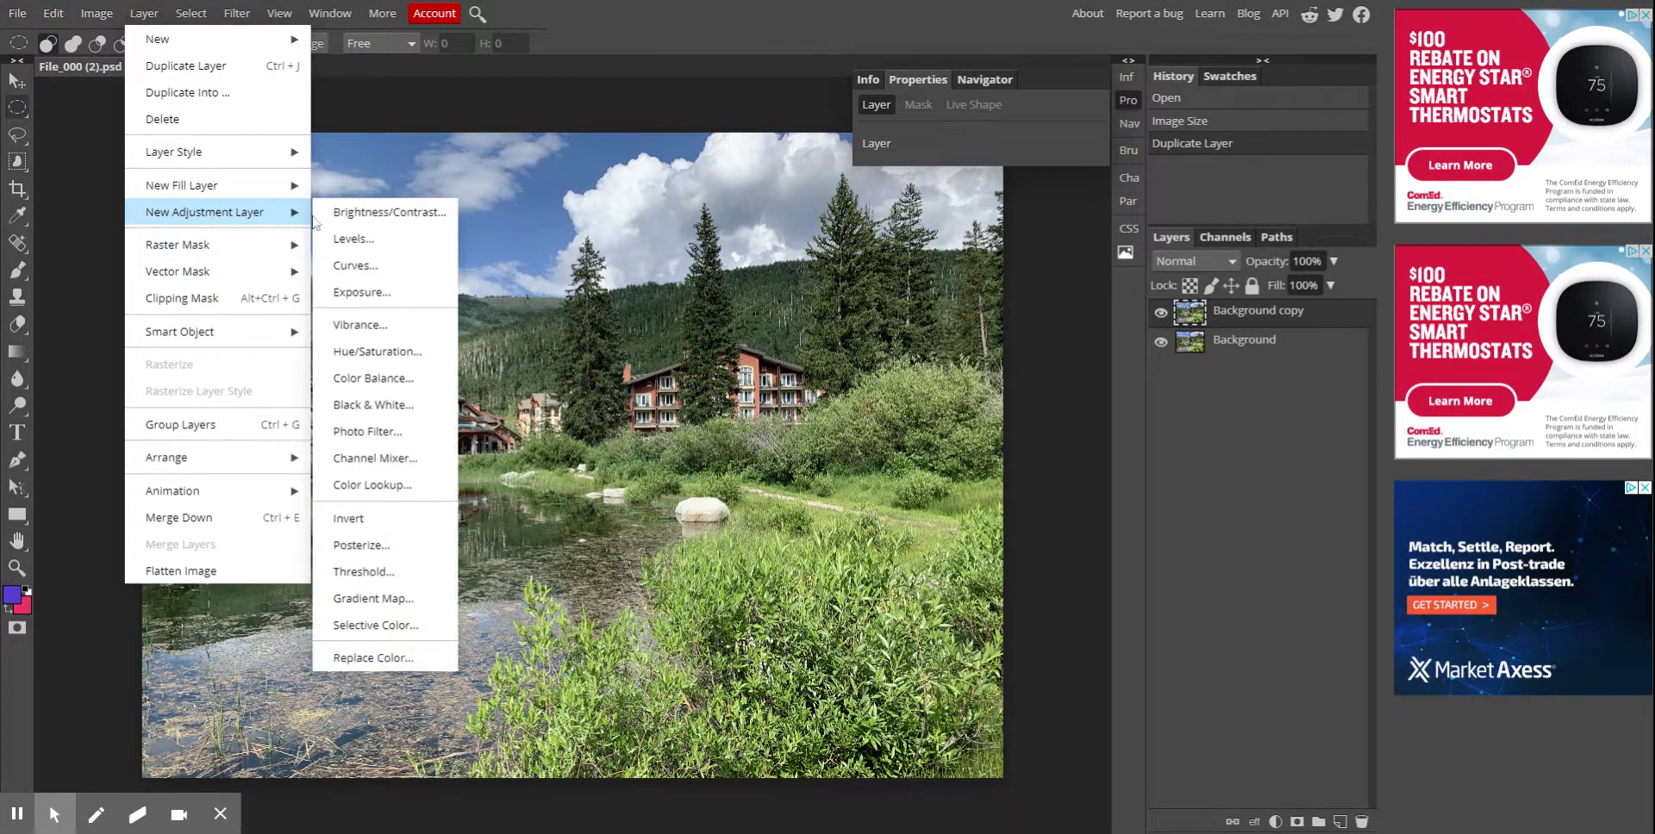
{"action": "left_click", "coordinate": [385, 274]}
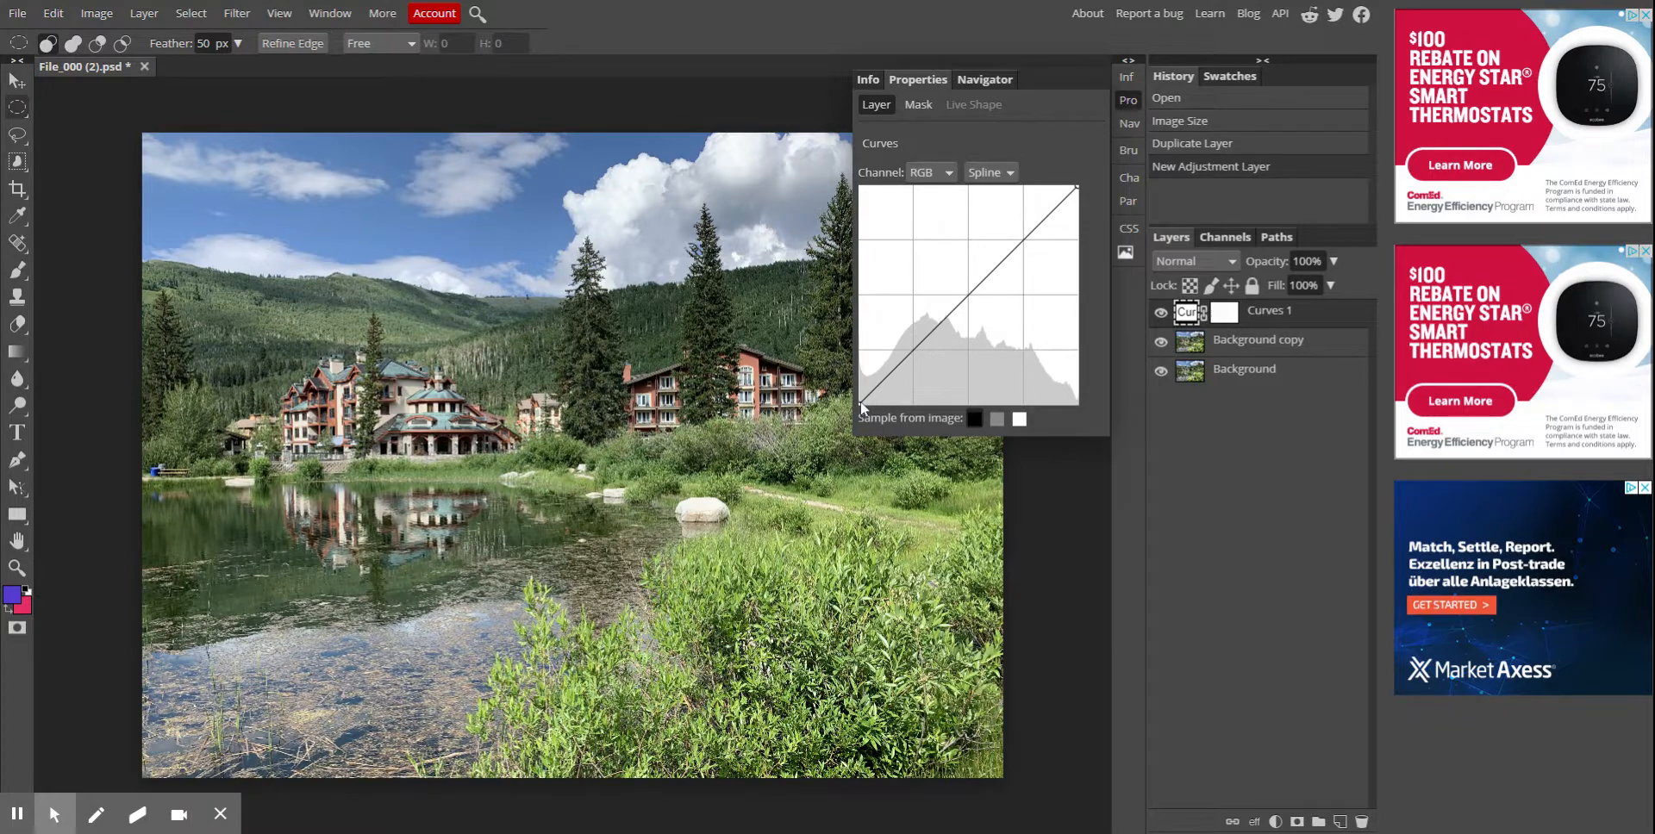
{"action": "left_click_drag", "start_coordinate": [859, 402], "coordinate": [862, 342]}
{"action": "left_click_drag", "start_coordinate": [862, 405], "coordinate": [966, 350]}
{"action": "left_click", "coordinate": [1045, 258]}
{"action": "left_click_drag", "start_coordinate": [1046, 258], "coordinate": [1037, 250]}
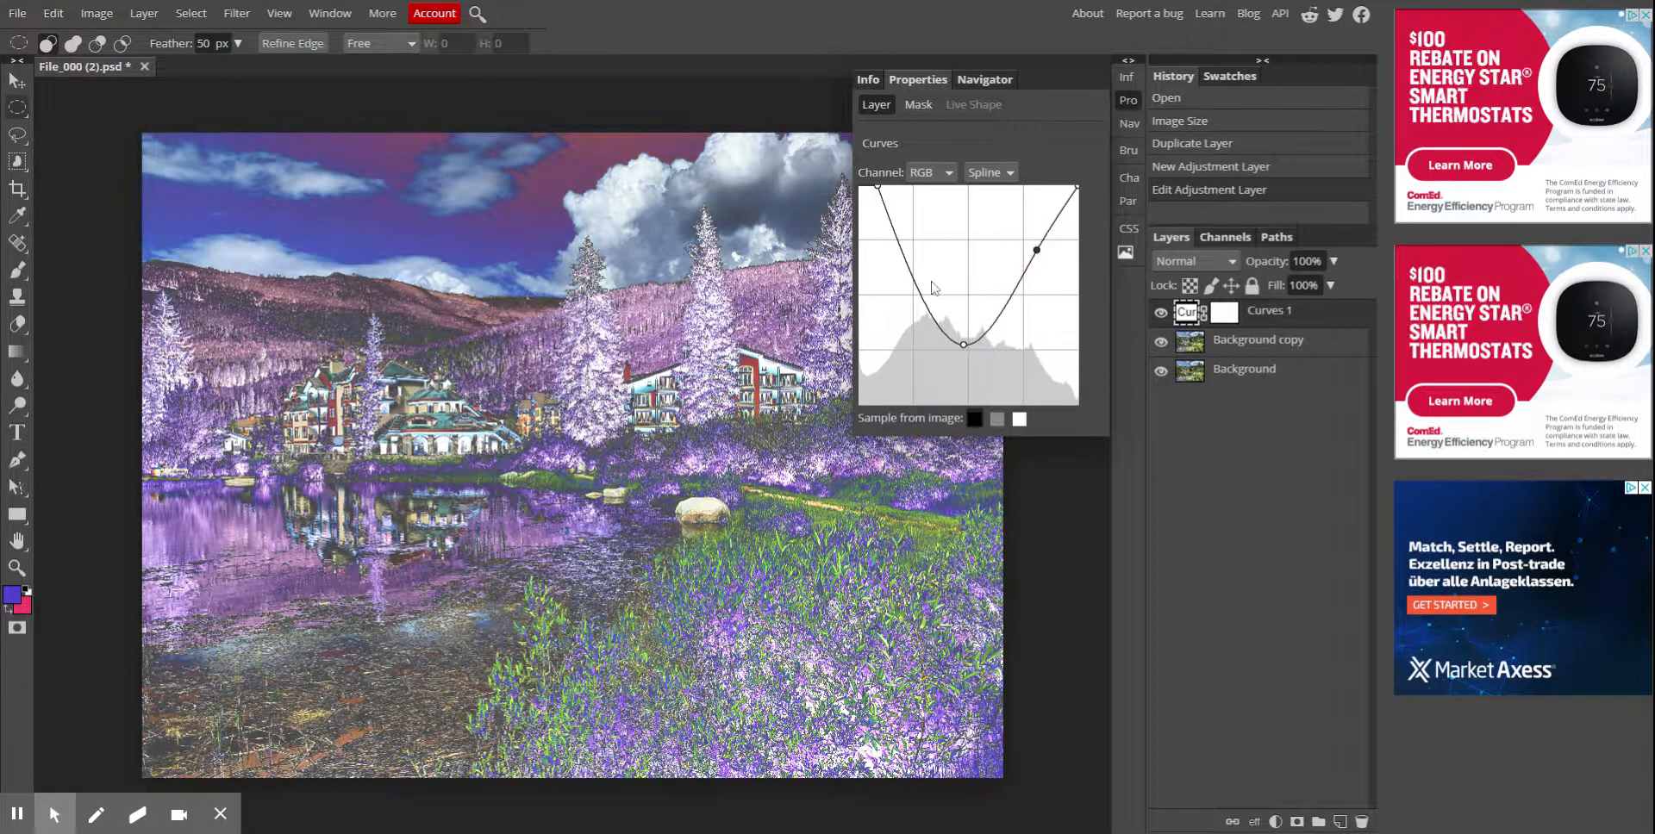
Distort the Curves 1 curve further with two more points in its darker half, a highlight endpoint moved inward, and deeper dips
{"action": "left_click_drag", "start_coordinate": [916, 280], "coordinate": [934, 275]}
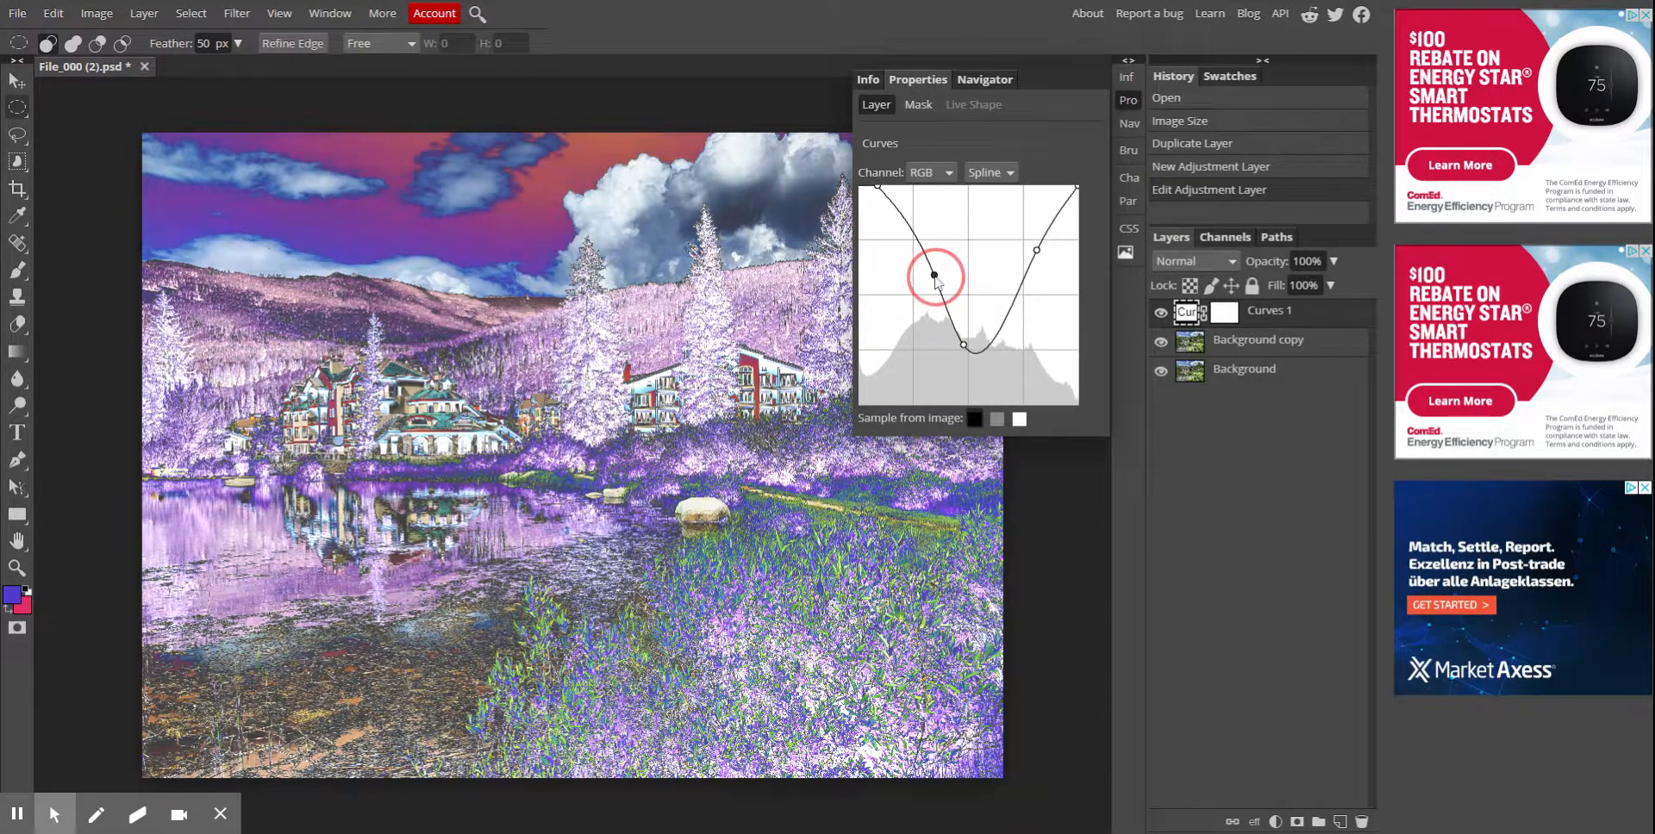
{"action": "left_click_drag", "start_coordinate": [901, 222], "coordinate": [897, 274]}
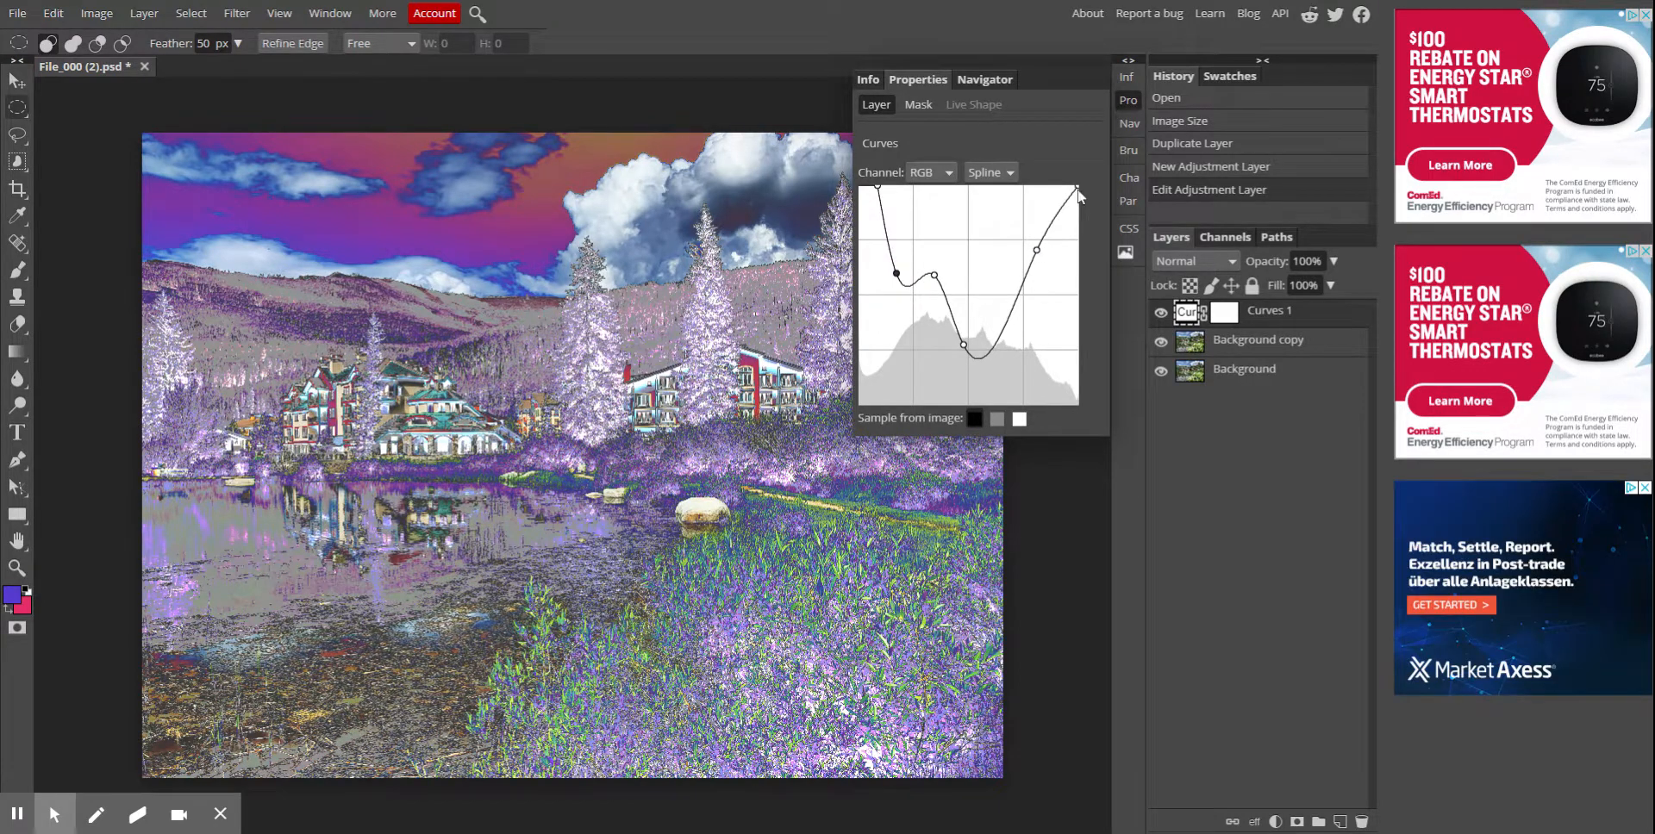
{"action": "left_click_drag", "start_coordinate": [1078, 188], "coordinate": [1041, 199]}
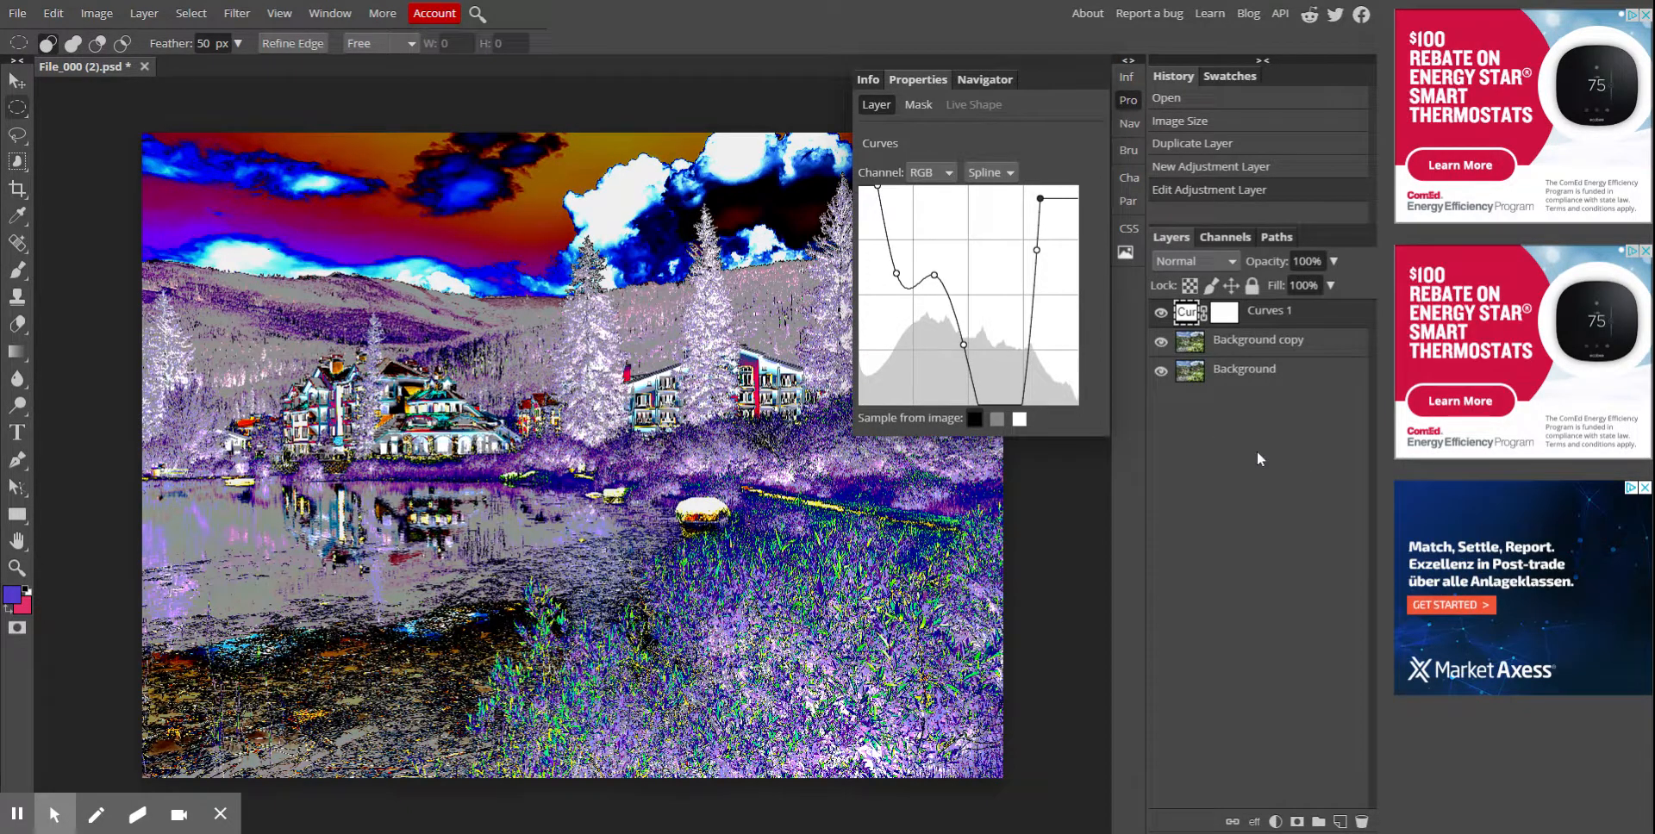
{"action": "mouse_move", "coordinate": [962, 344]}
{"action": "left_mouse_down"}
{"action": "mouse_move", "coordinate": [936, 351]}
{"action": "mouse_move", "coordinate": [951, 350]}
{"action": "left_mouse_up"}
{"action": "left_click_drag", "start_coordinate": [897, 275], "coordinate": [888, 301]}
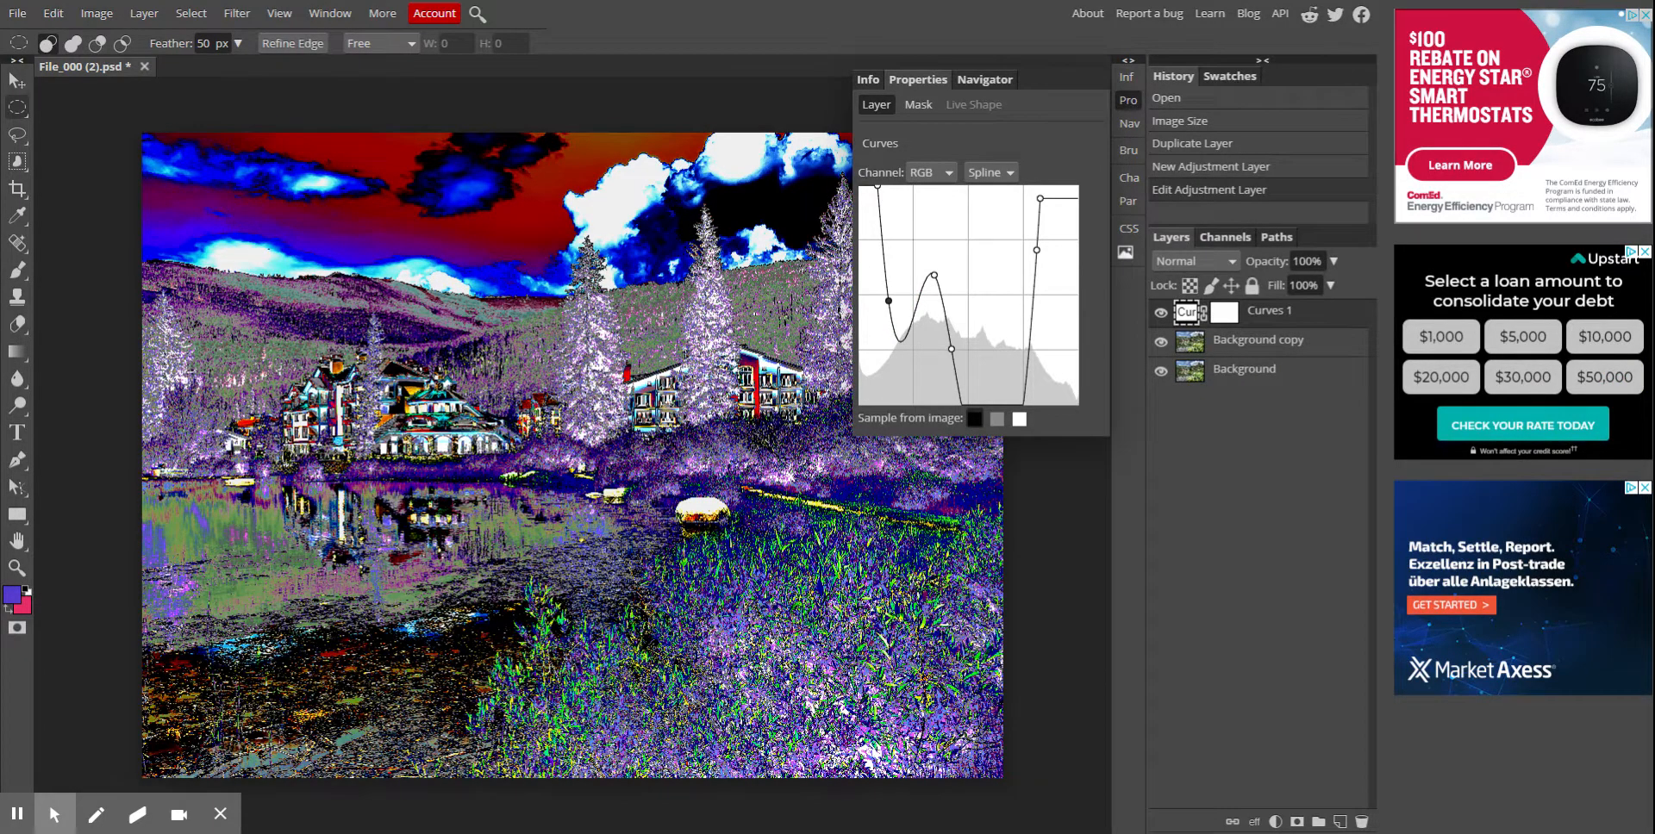
Duplicate the Background copy layer and move the new copy above Curves 1
{"action": "right_click", "coordinate": [1248, 344]}
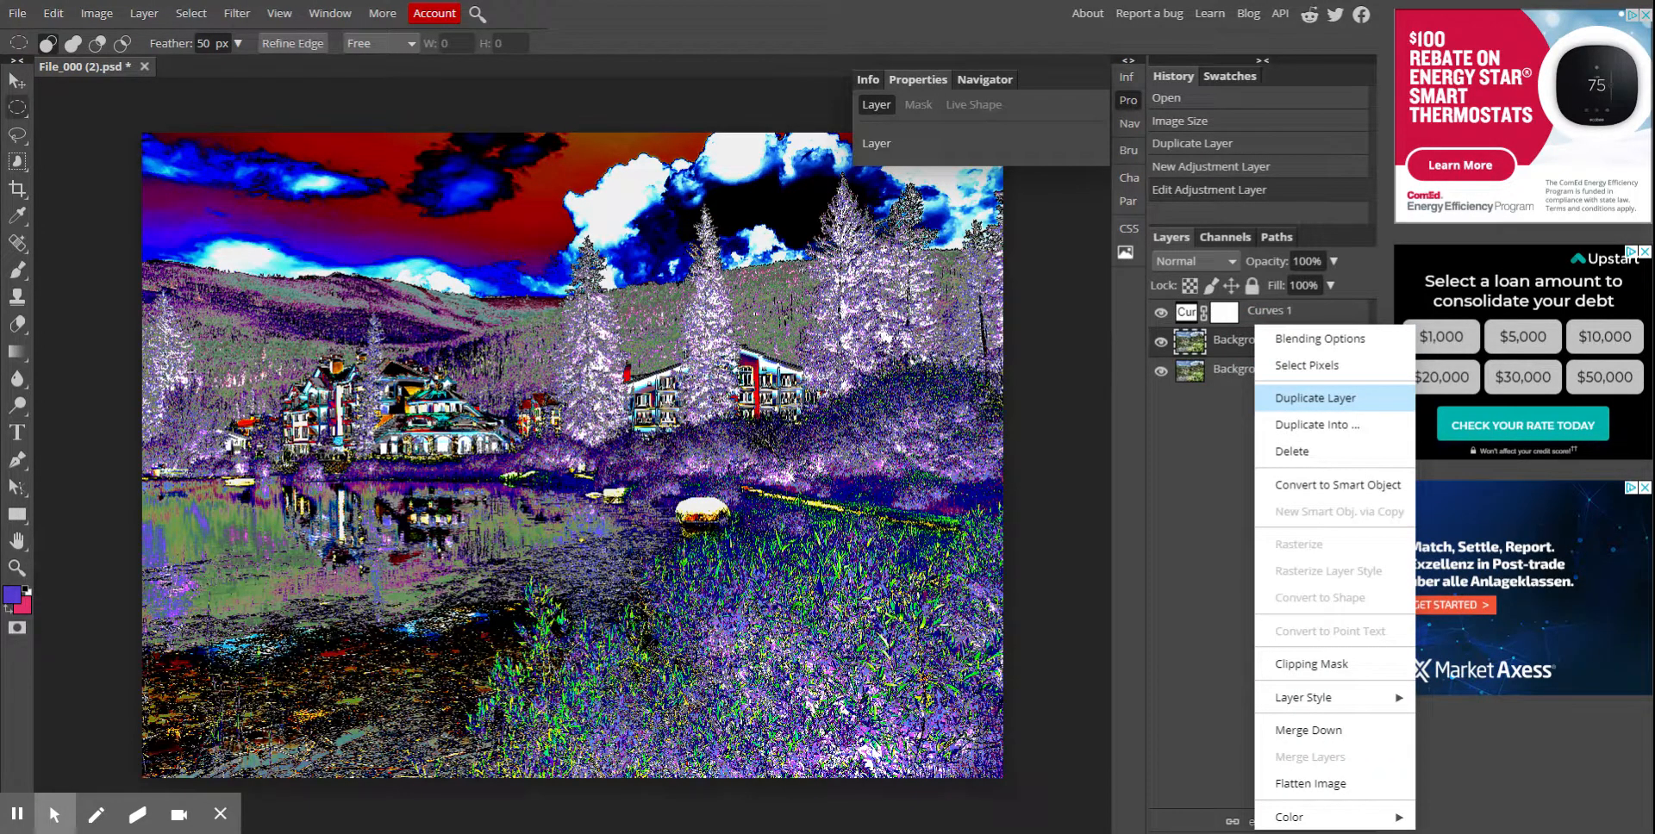
{"action": "left_click", "coordinate": [1321, 399]}
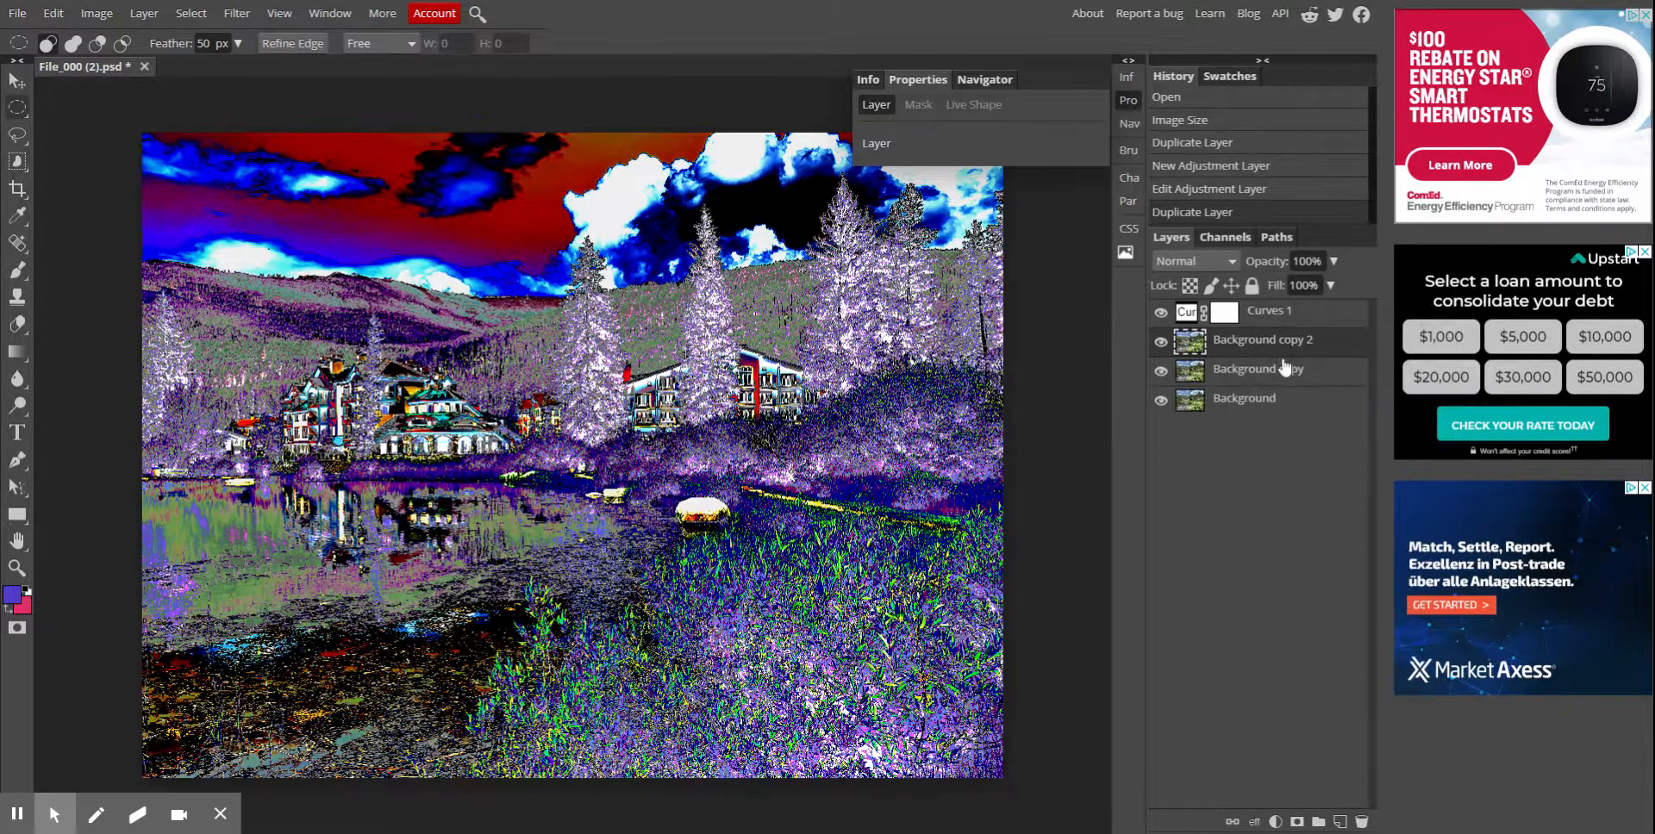
{"action": "left_click", "coordinate": [1293, 335]}
{"action": "left_click_drag", "start_coordinate": [1292, 334], "coordinate": [1291, 312]}
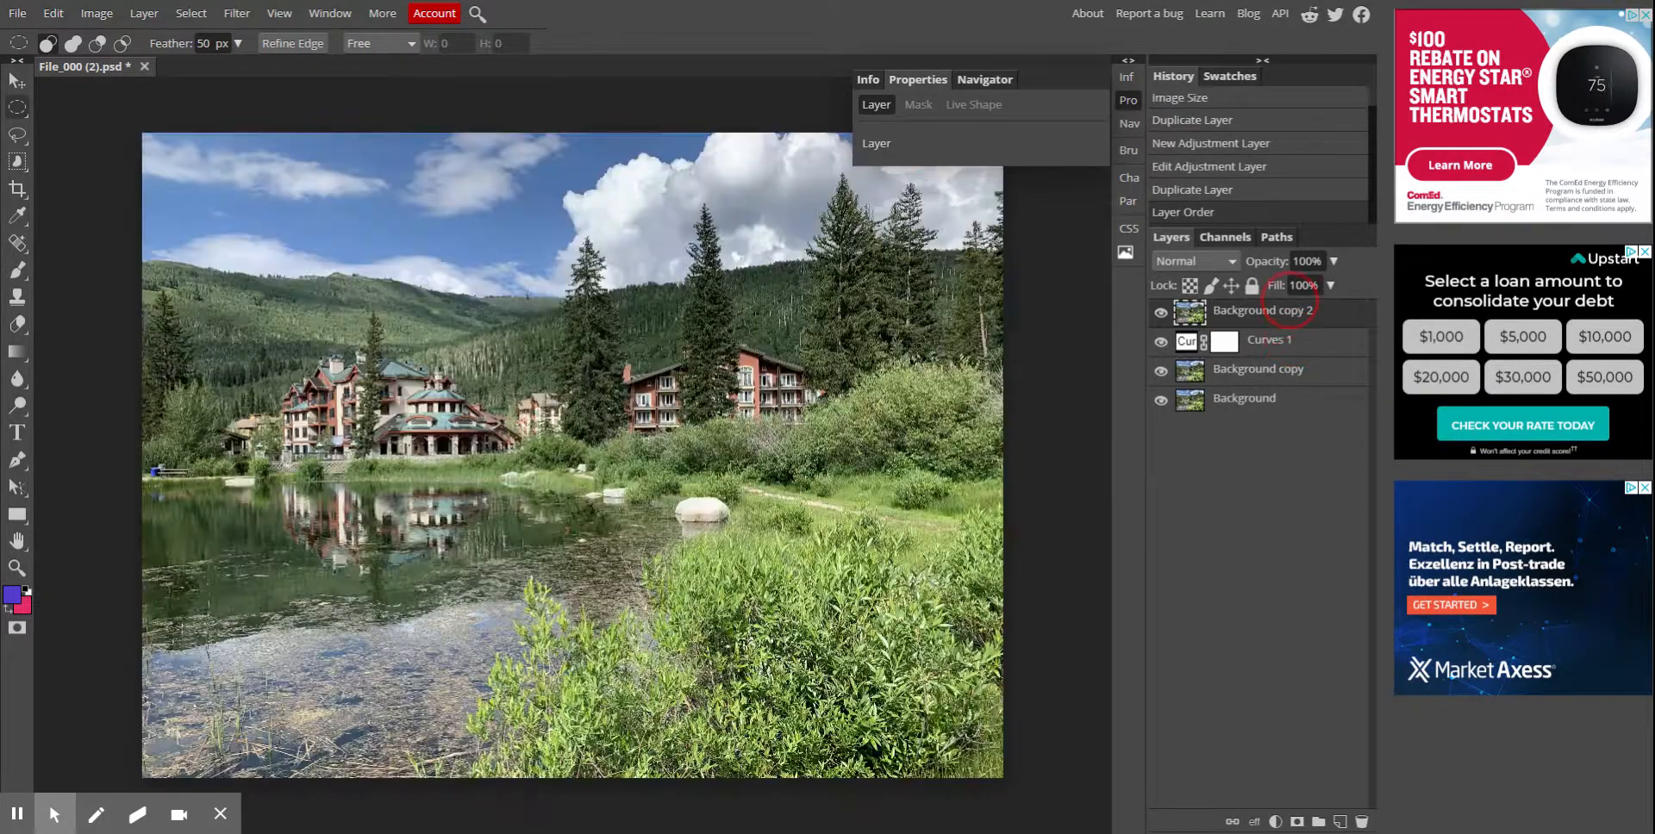
Draw a wide elliptical selection with a 50 px feather around the lakeside buildings and invert it
{"action": "right_click", "coordinate": [18, 106]}
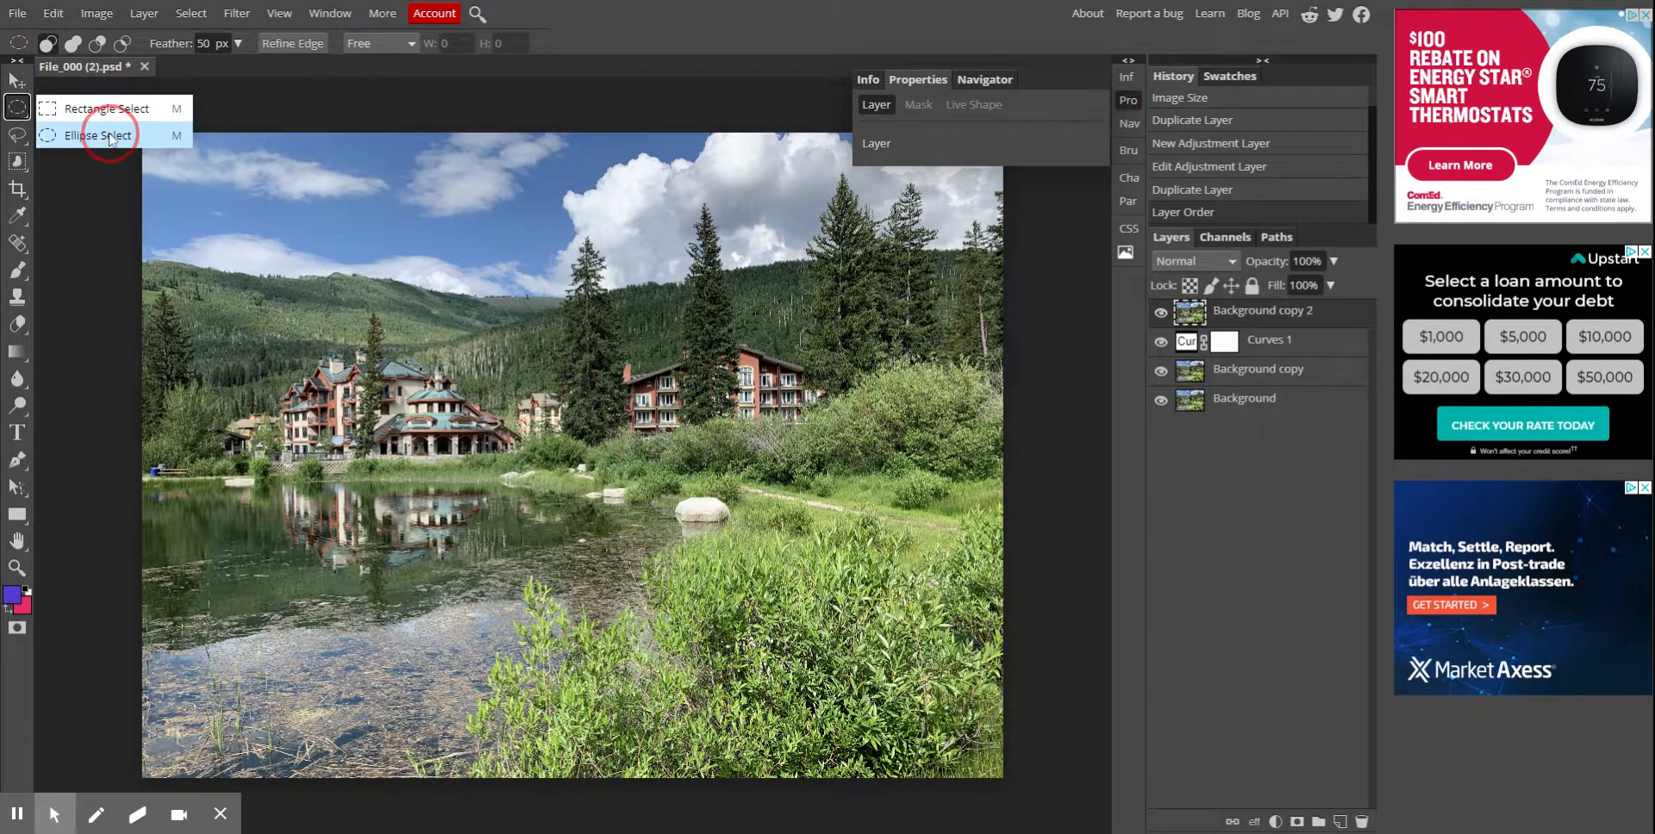
{"action": "left_click", "coordinate": [205, 43]}
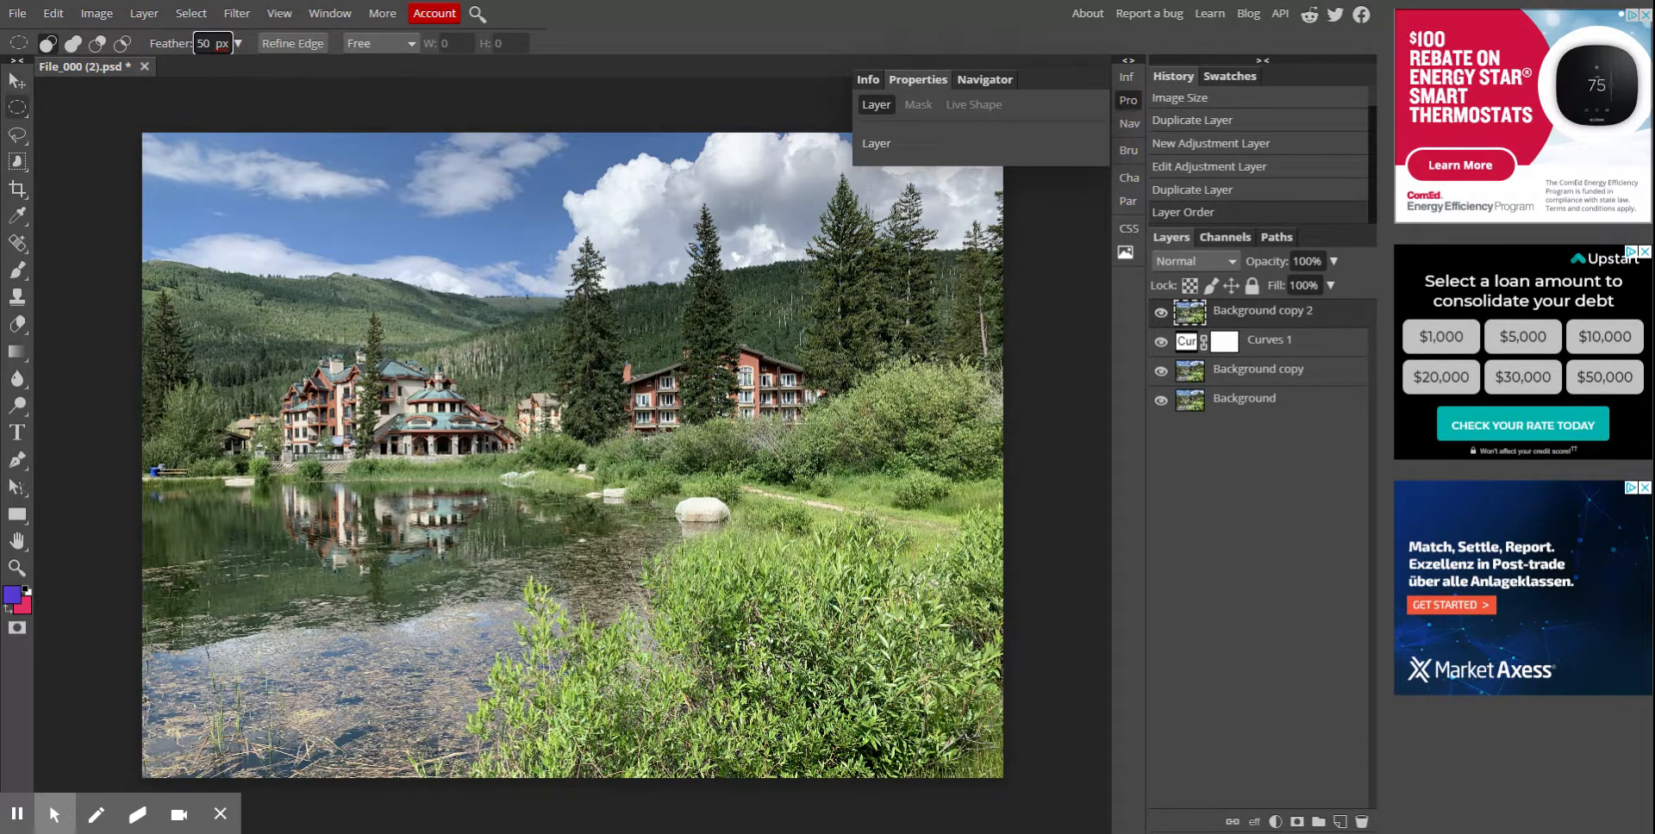
{"action": "left_click_drag", "start_coordinate": [258, 284], "coordinate": [865, 555]}
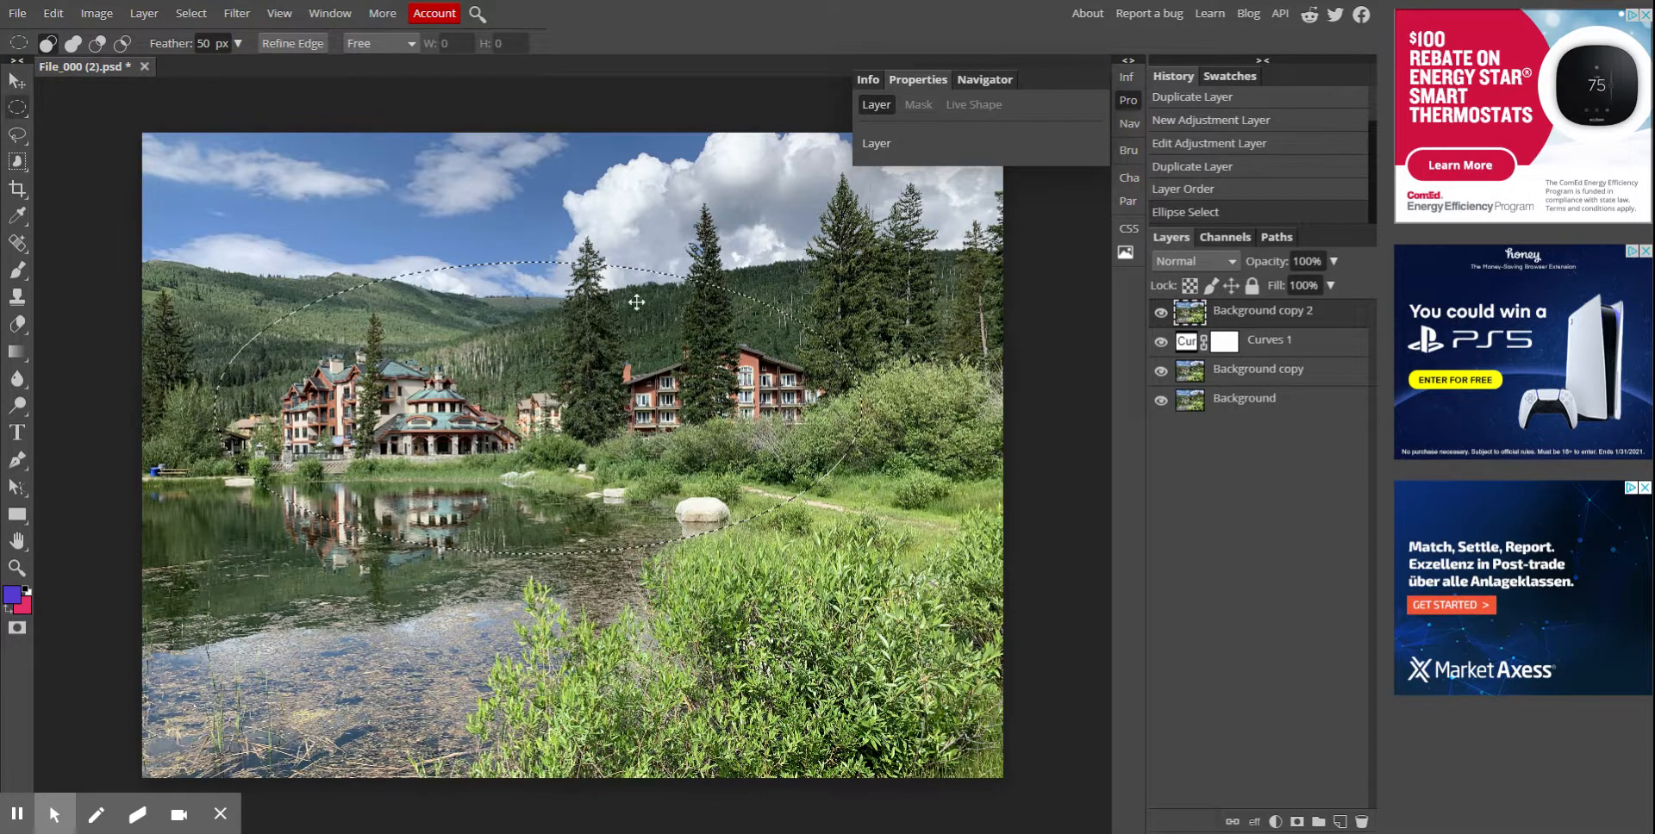
{"action": "left_click", "coordinate": [195, 13]}
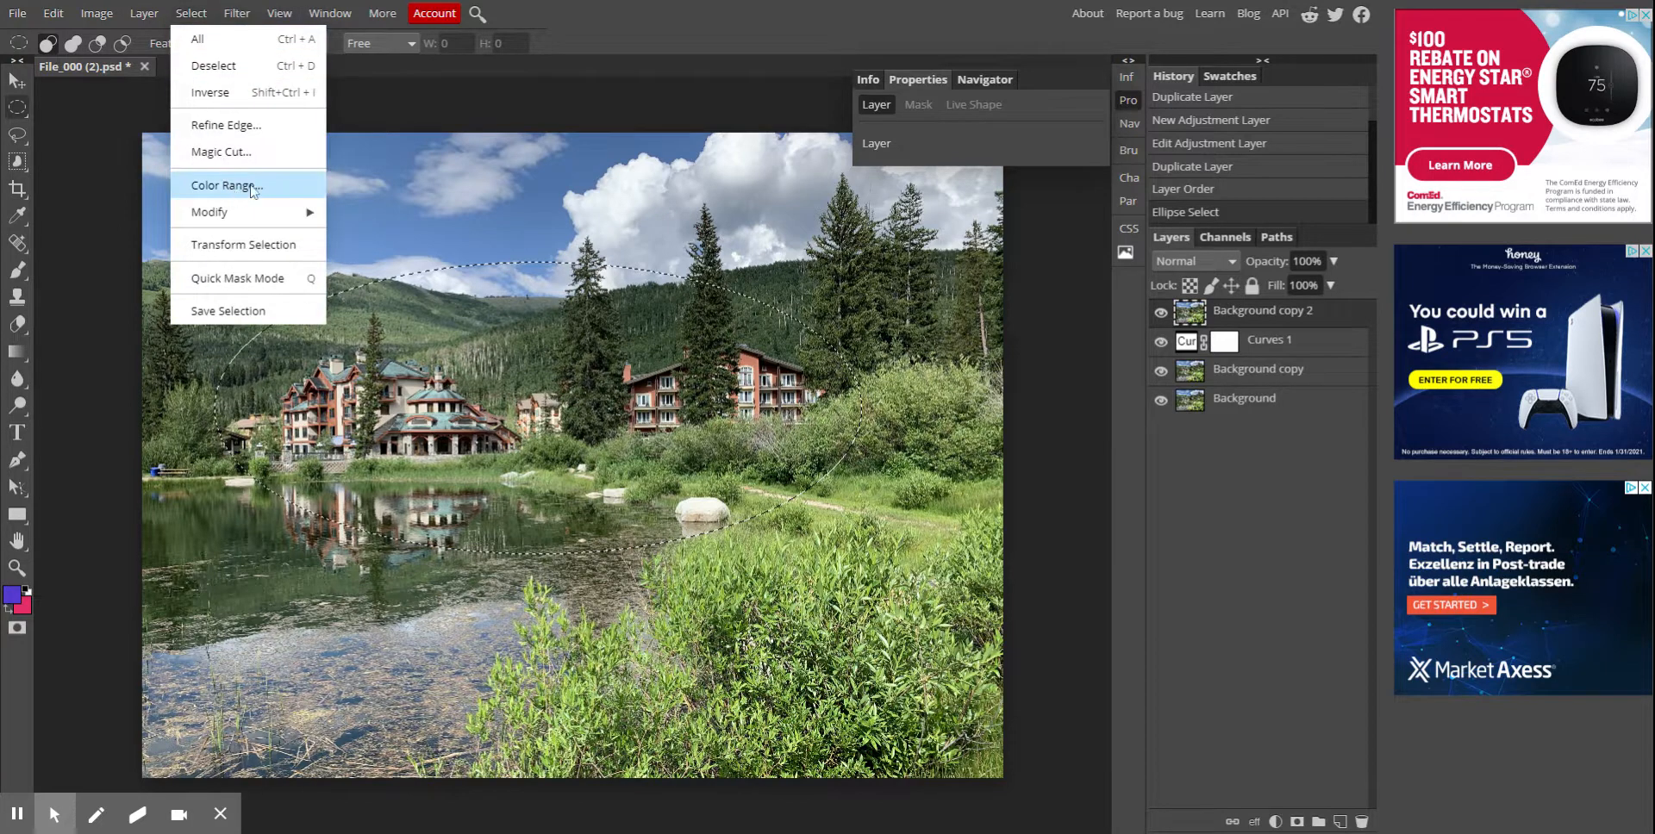
{"action": "left_click", "coordinate": [255, 95]}
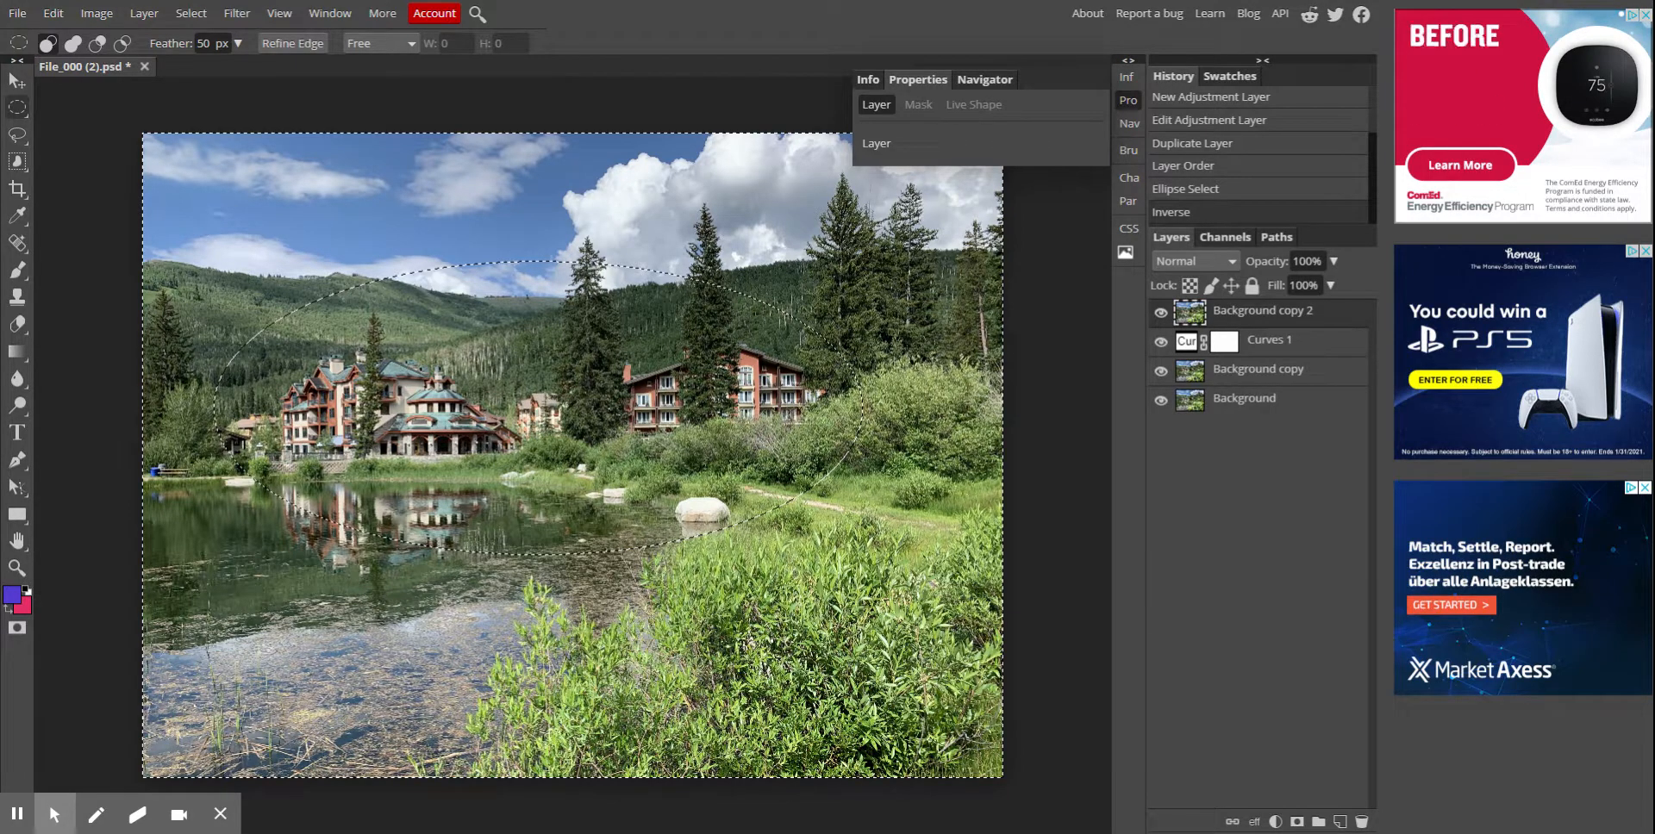
Add a Curves adjustment layer for the area outside the ellipse and bend its curve into a deep U with shadows raised to maximum
{"action": "left_click", "coordinate": [144, 13]}
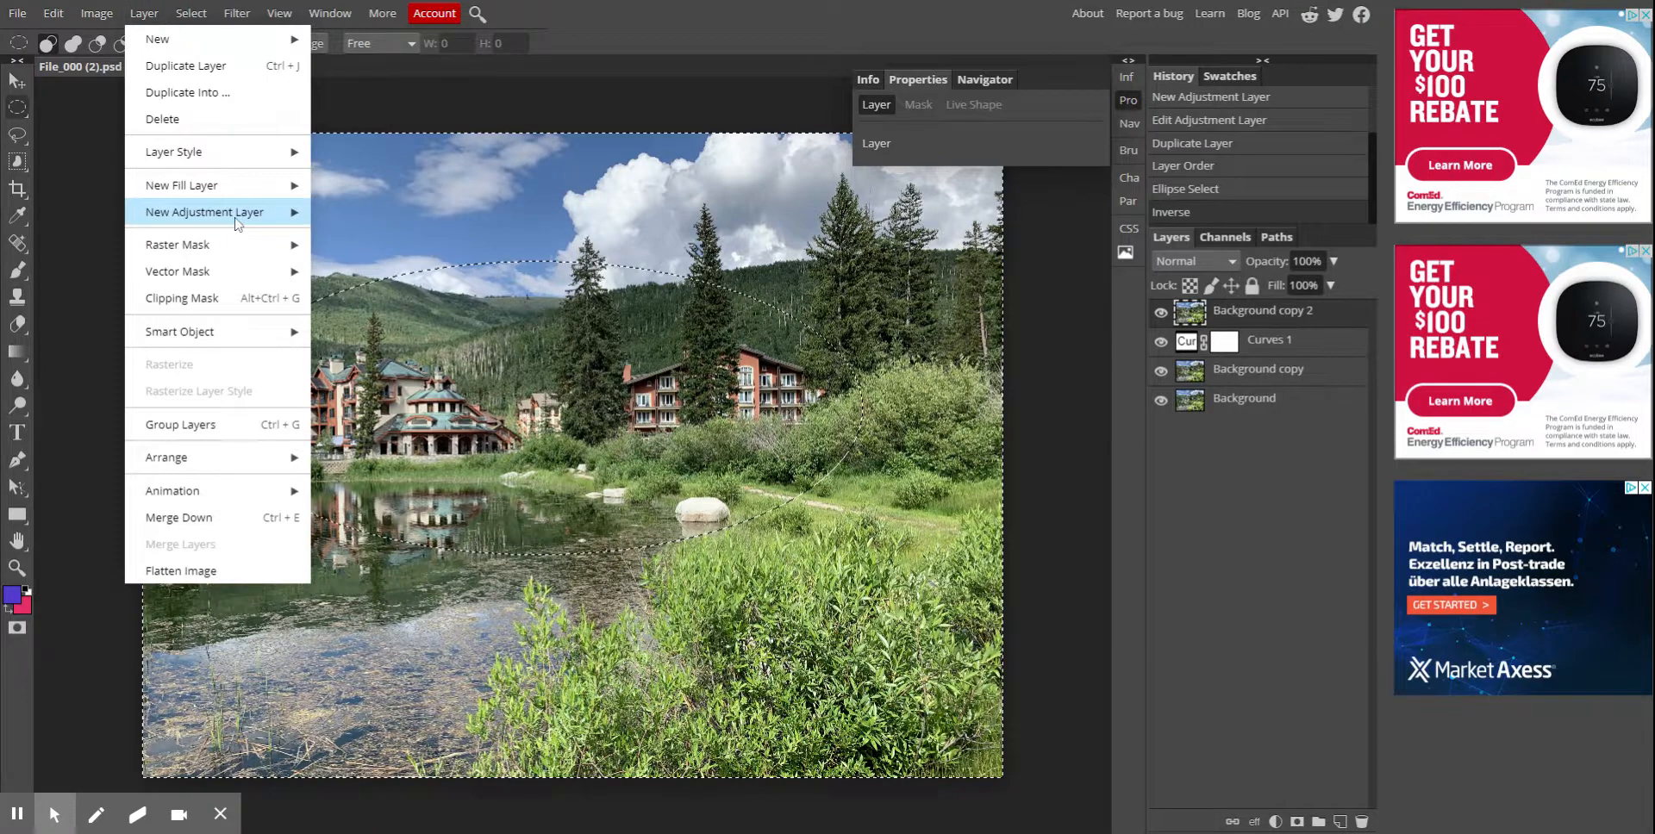
{"action": "mouse_move", "coordinate": [238, 222]}
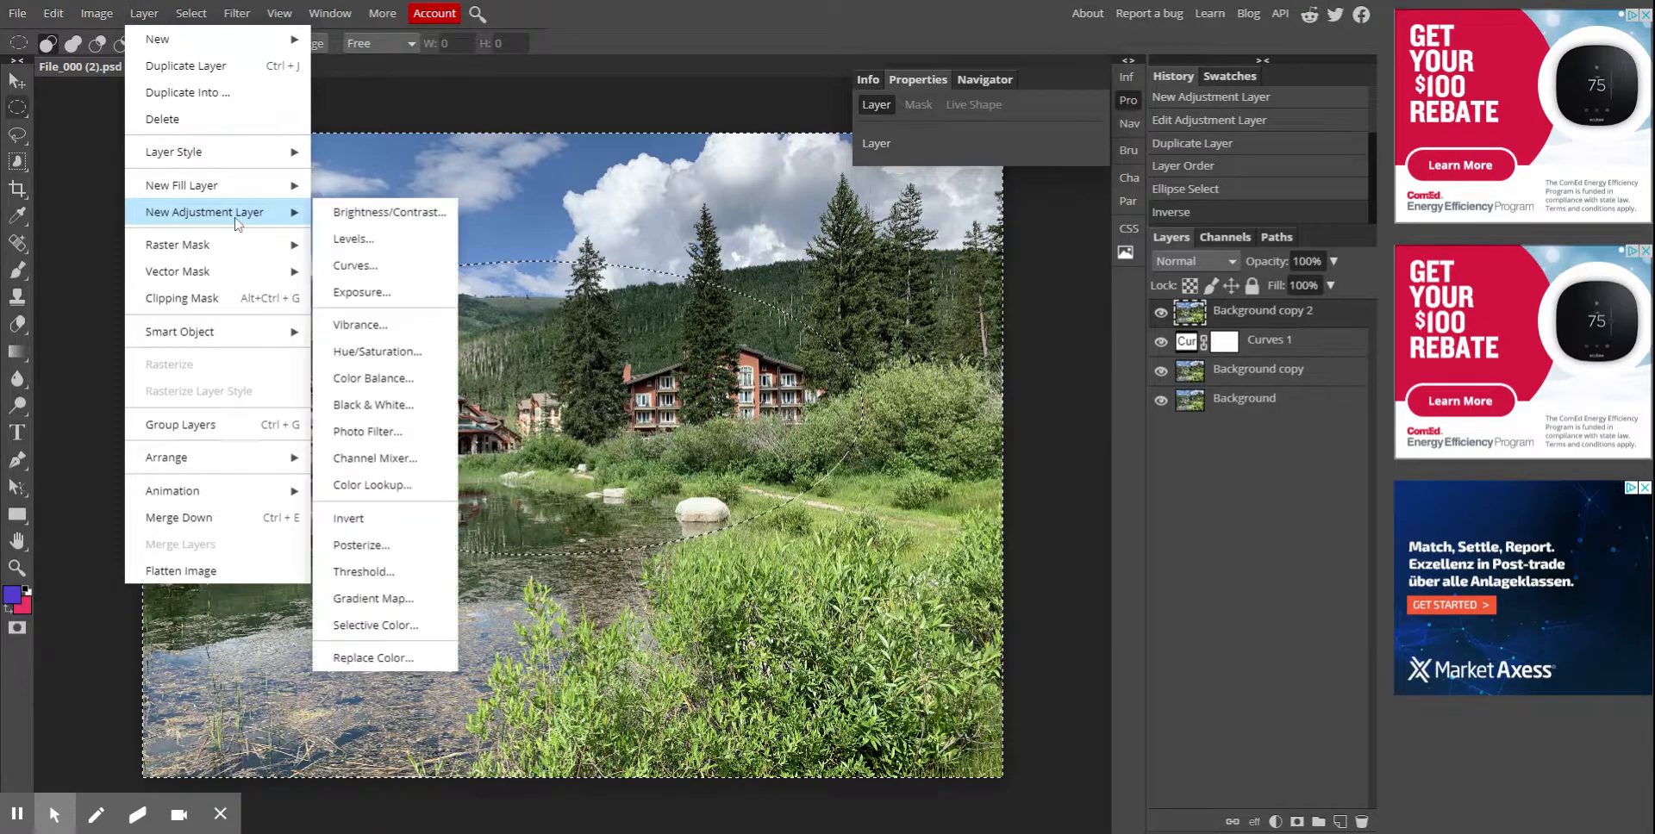
{"action": "left_click", "coordinate": [375, 268]}
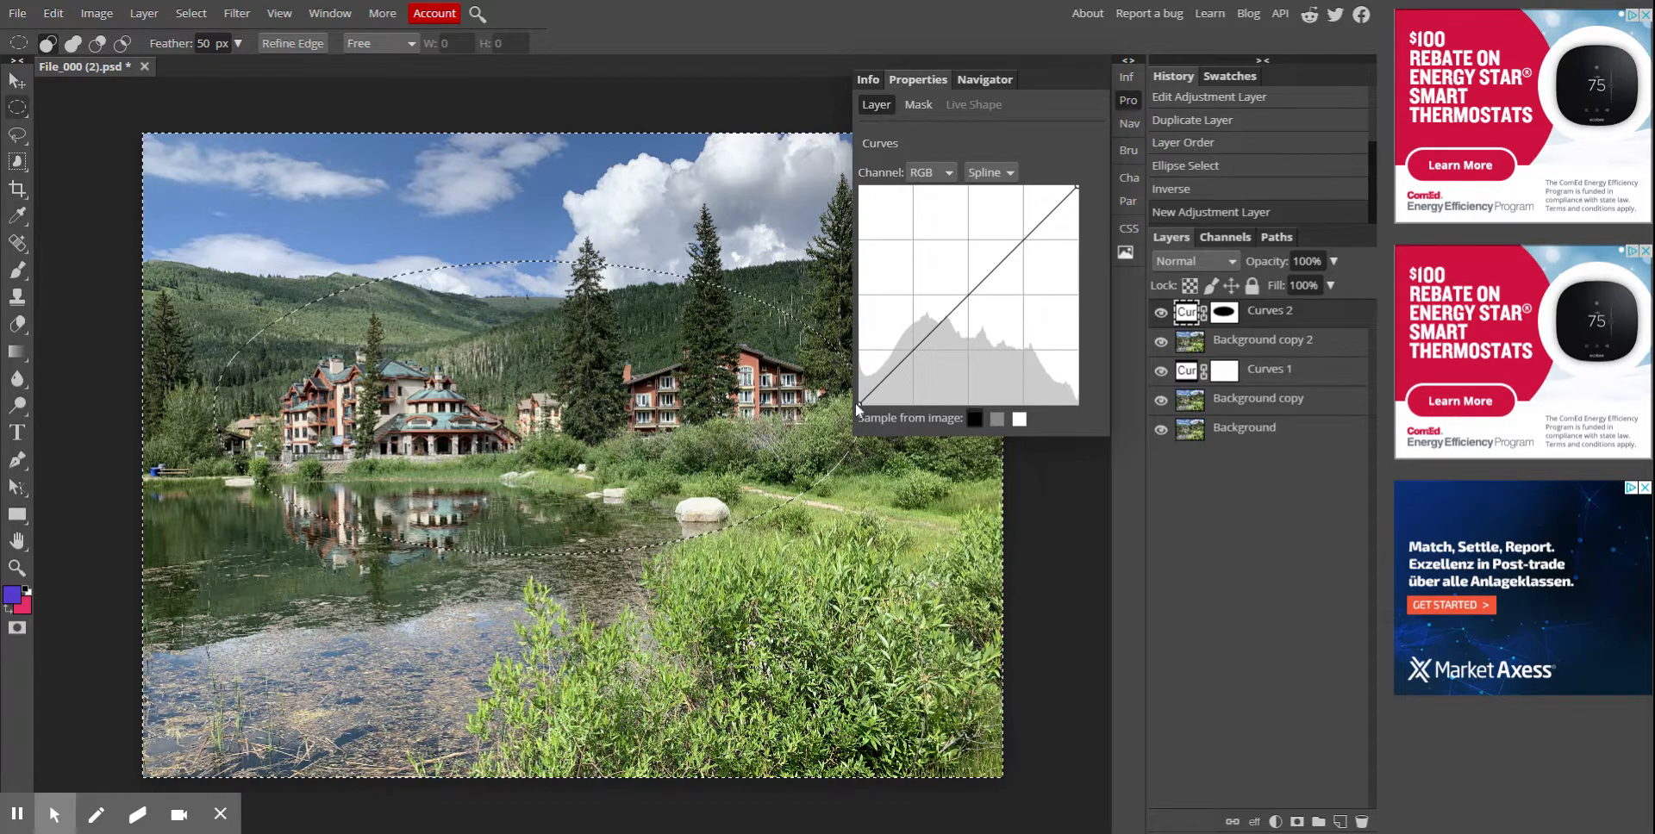
{"action": "left_click_drag", "start_coordinate": [861, 411], "coordinate": [871, 178]}
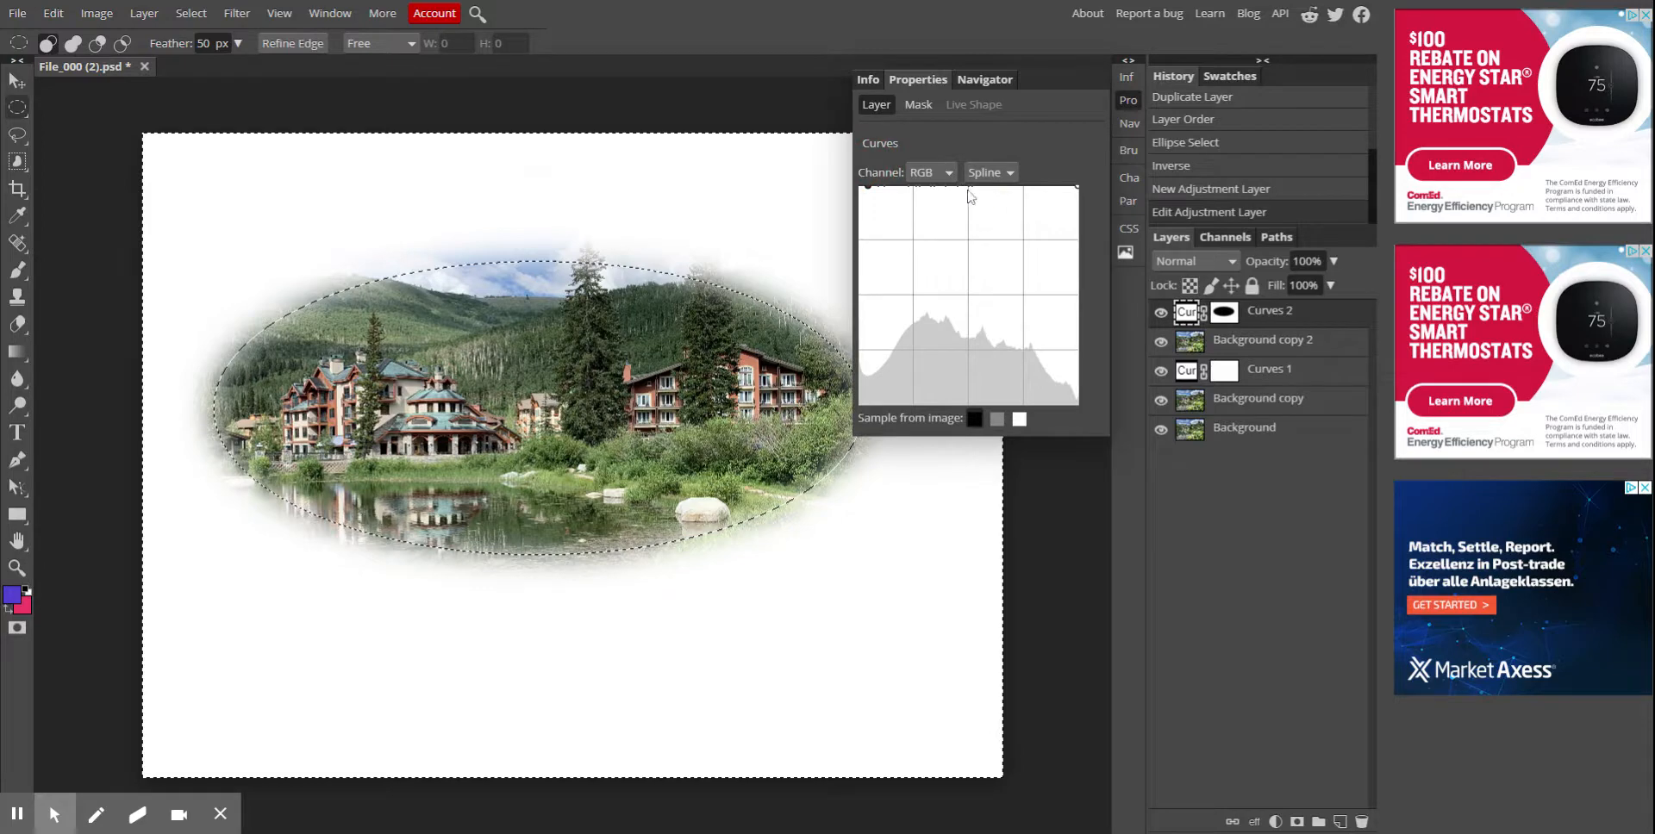
{"action": "left_click_drag", "start_coordinate": [967, 186], "coordinate": [973, 351]}
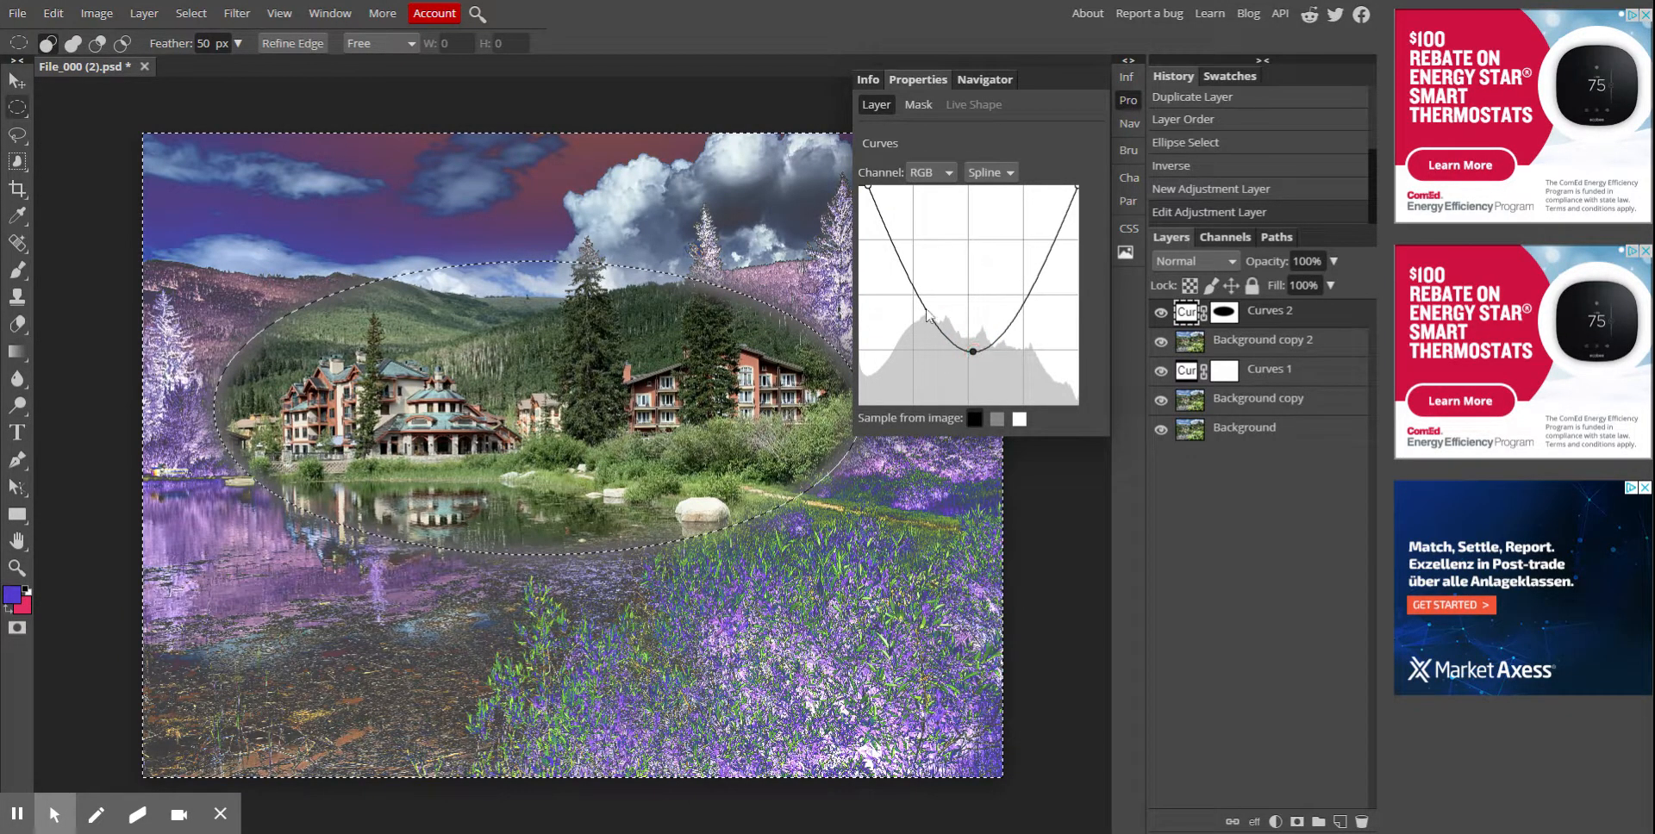
Reshape the Curves 2 curve with extra points, steepening the dark and bright ends and pulling the highlight endpoint inward for stronger colour distortion
{"action": "left_click", "coordinate": [909, 281]}
{"action": "left_click_drag", "start_coordinate": [910, 282], "coordinate": [893, 306]}
{"action": "left_click_drag", "start_coordinate": [1042, 242], "coordinate": [1009, 254]}
{"action": "left_click_drag", "start_coordinate": [921, 384], "coordinate": [939, 355]}
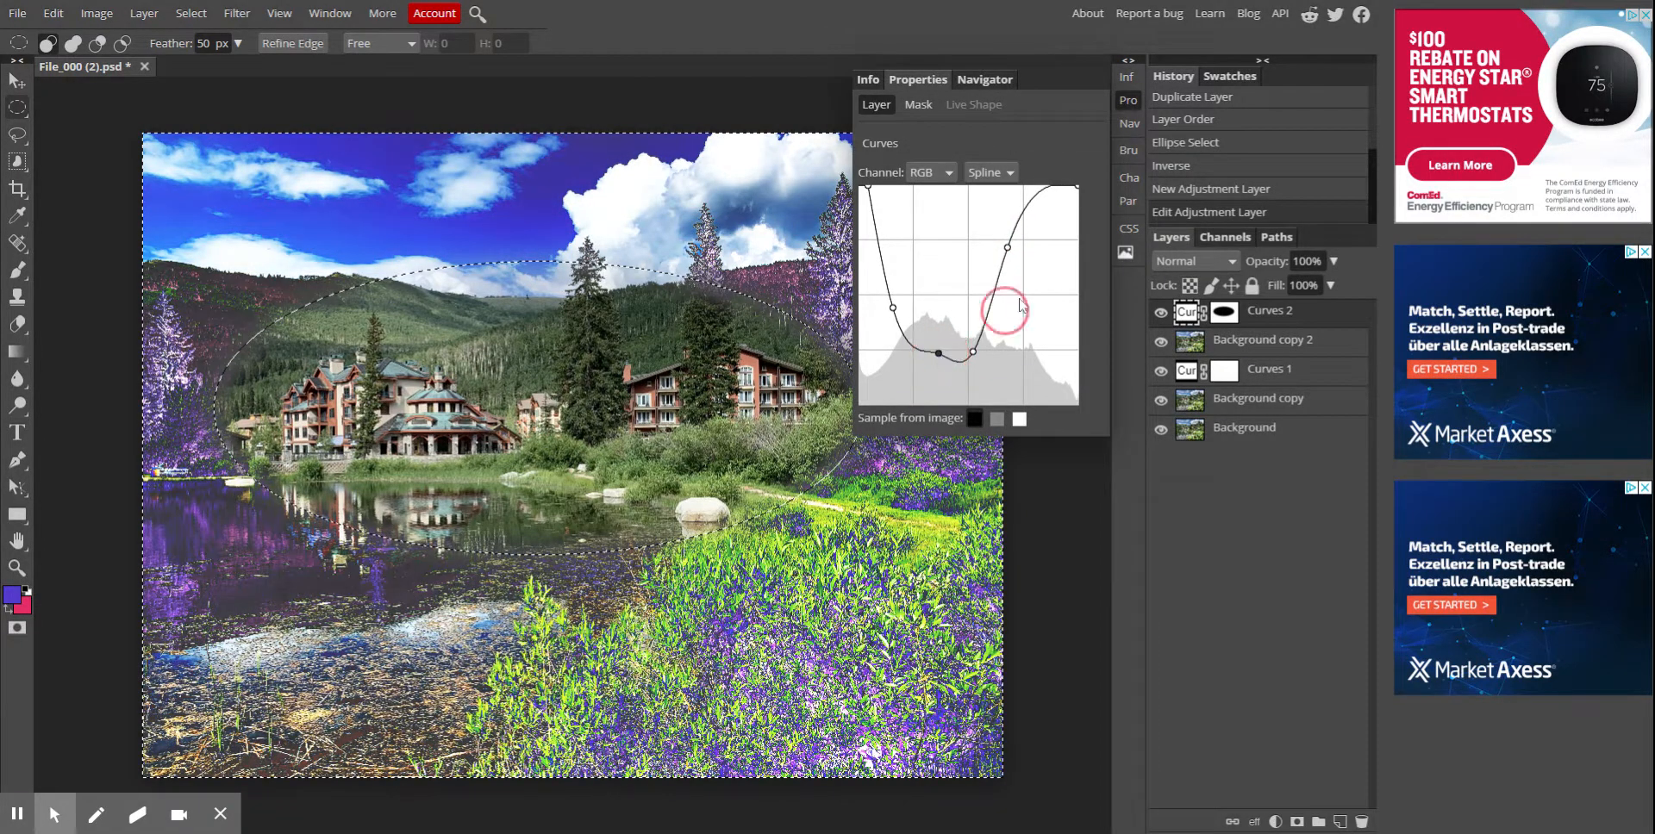
{"action": "mouse_move", "coordinate": [1079, 191]}
{"action": "left_mouse_down"}
{"action": "mouse_move", "coordinate": [1020, 196]}
{"action": "mouse_move", "coordinate": [1071, 199]}
{"action": "mouse_move", "coordinate": [1050, 200]}
{"action": "left_mouse_up"}
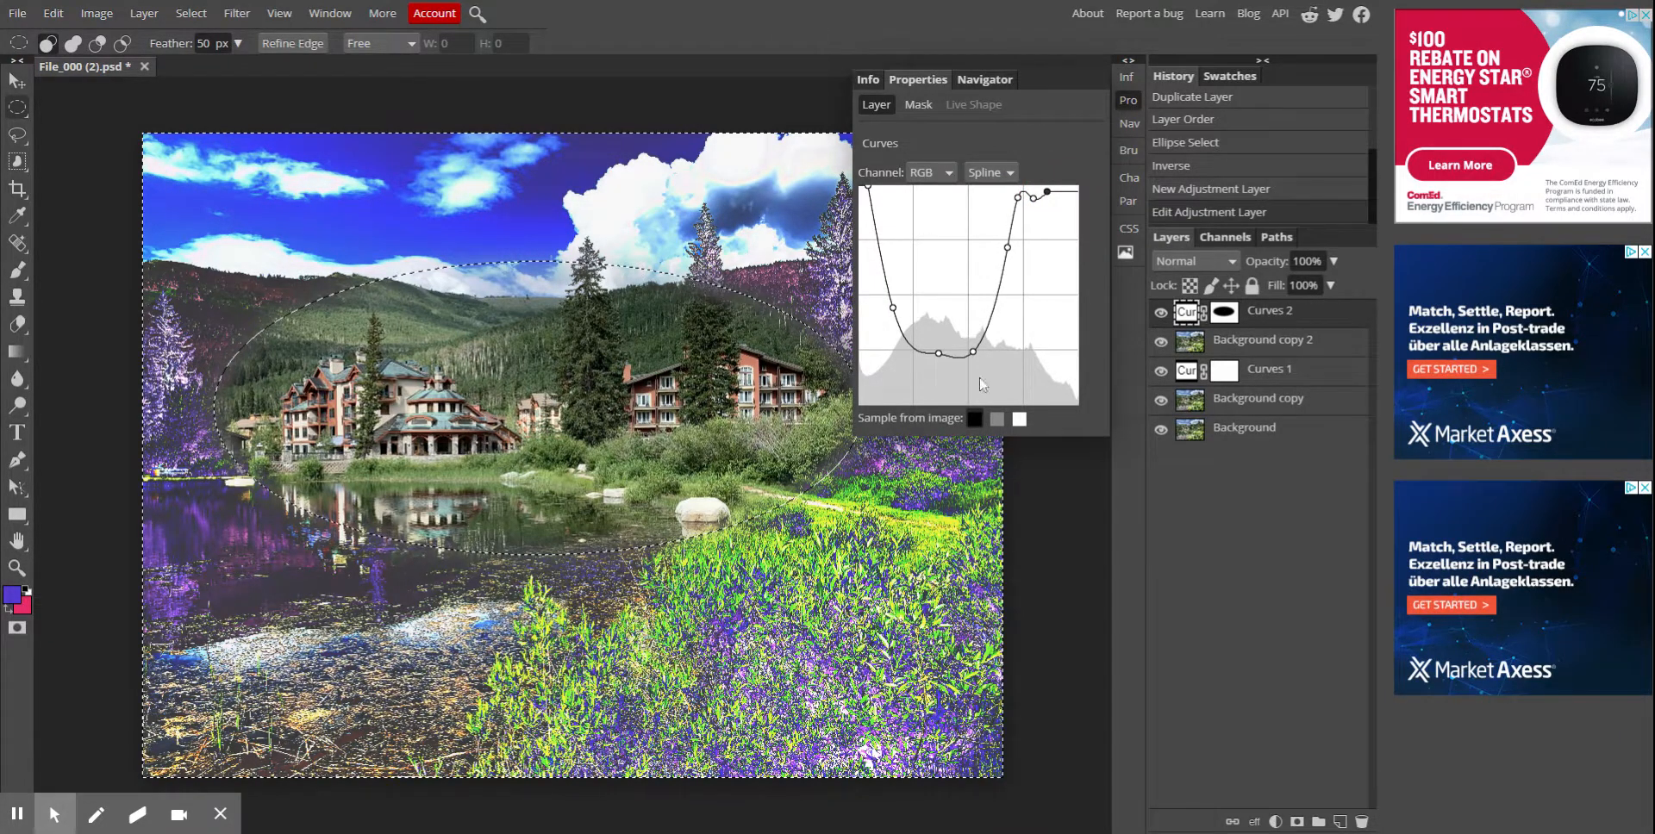
{"action": "left_click_drag", "start_coordinate": [939, 334], "coordinate": [918, 377]}
{"action": "left_click_drag", "start_coordinate": [893, 310], "coordinate": [919, 301]}
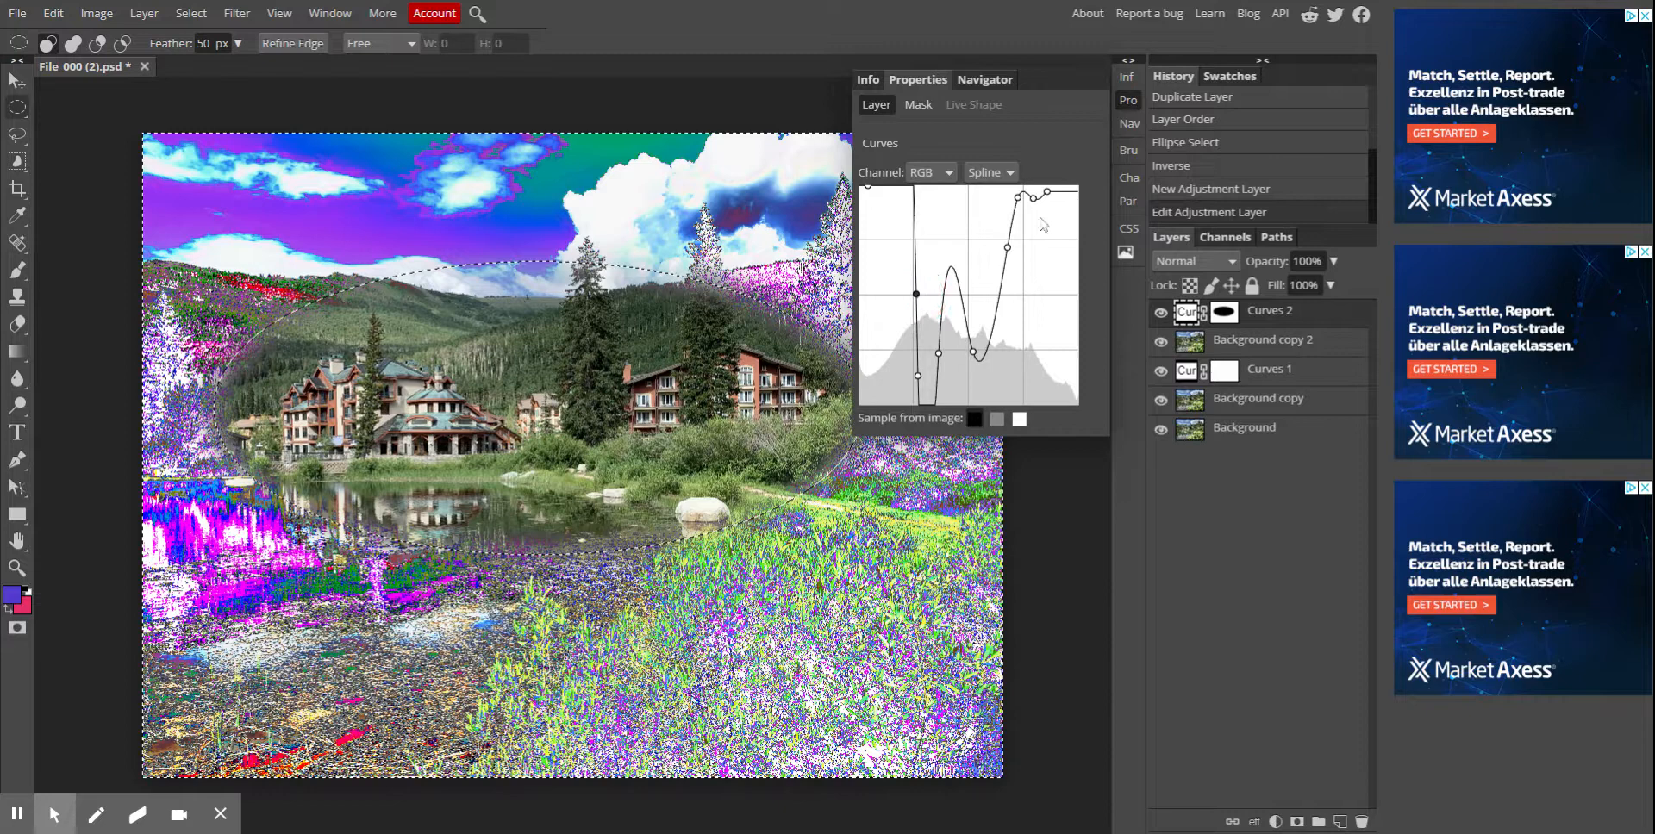
{"action": "left_click", "coordinate": [1037, 78]}
Duplicate the Background copy 2 layer and move the new copy above Curves 2
{"action": "left_click", "coordinate": [1269, 346]}
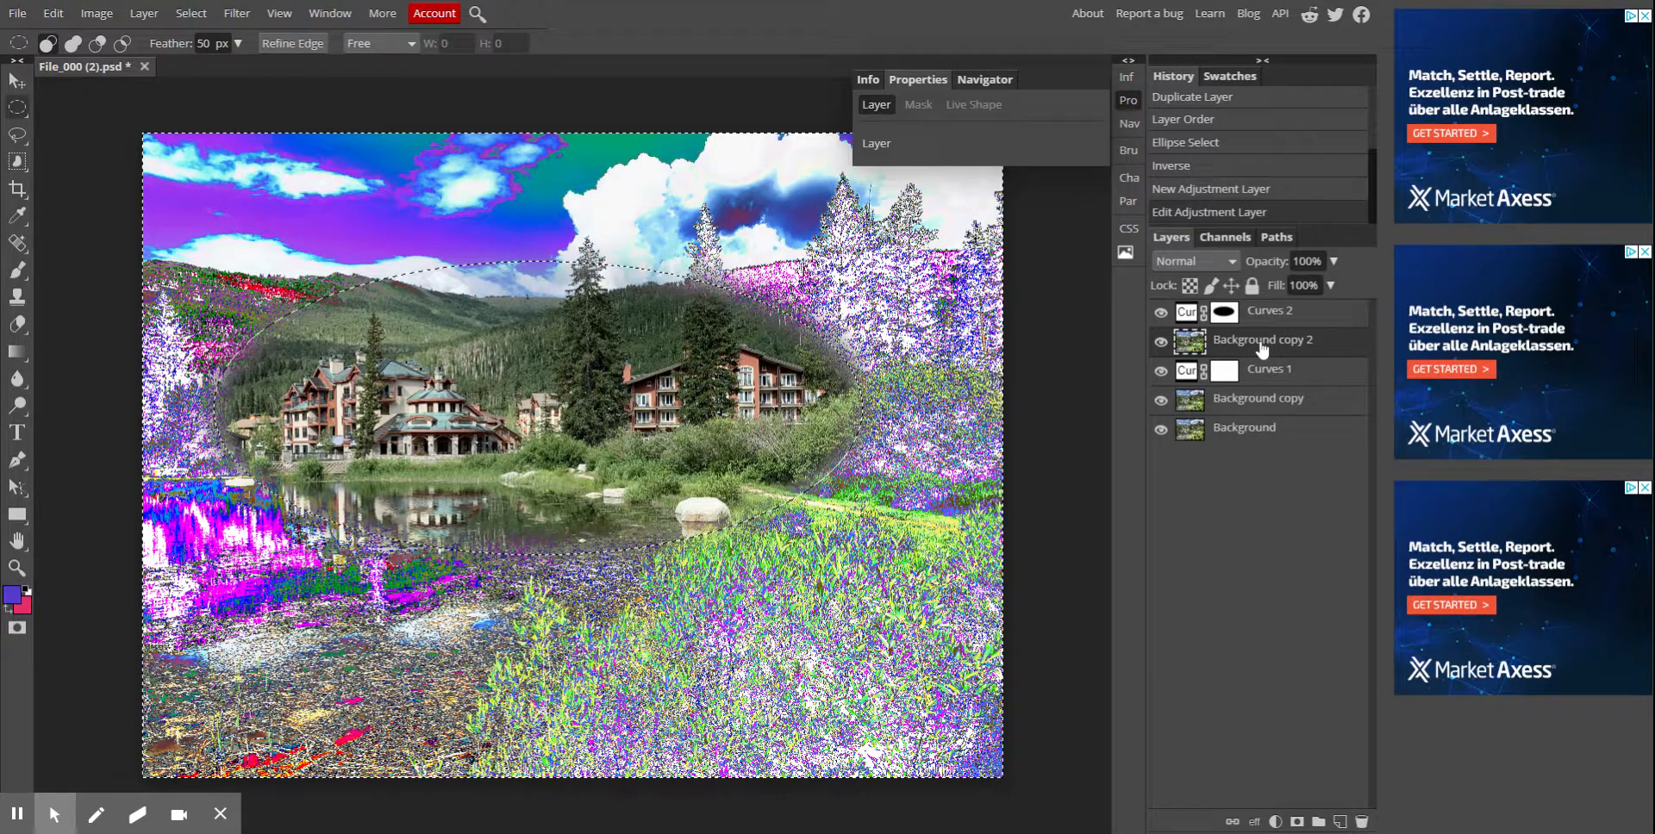
{"action": "right_click", "coordinate": [1261, 330]}
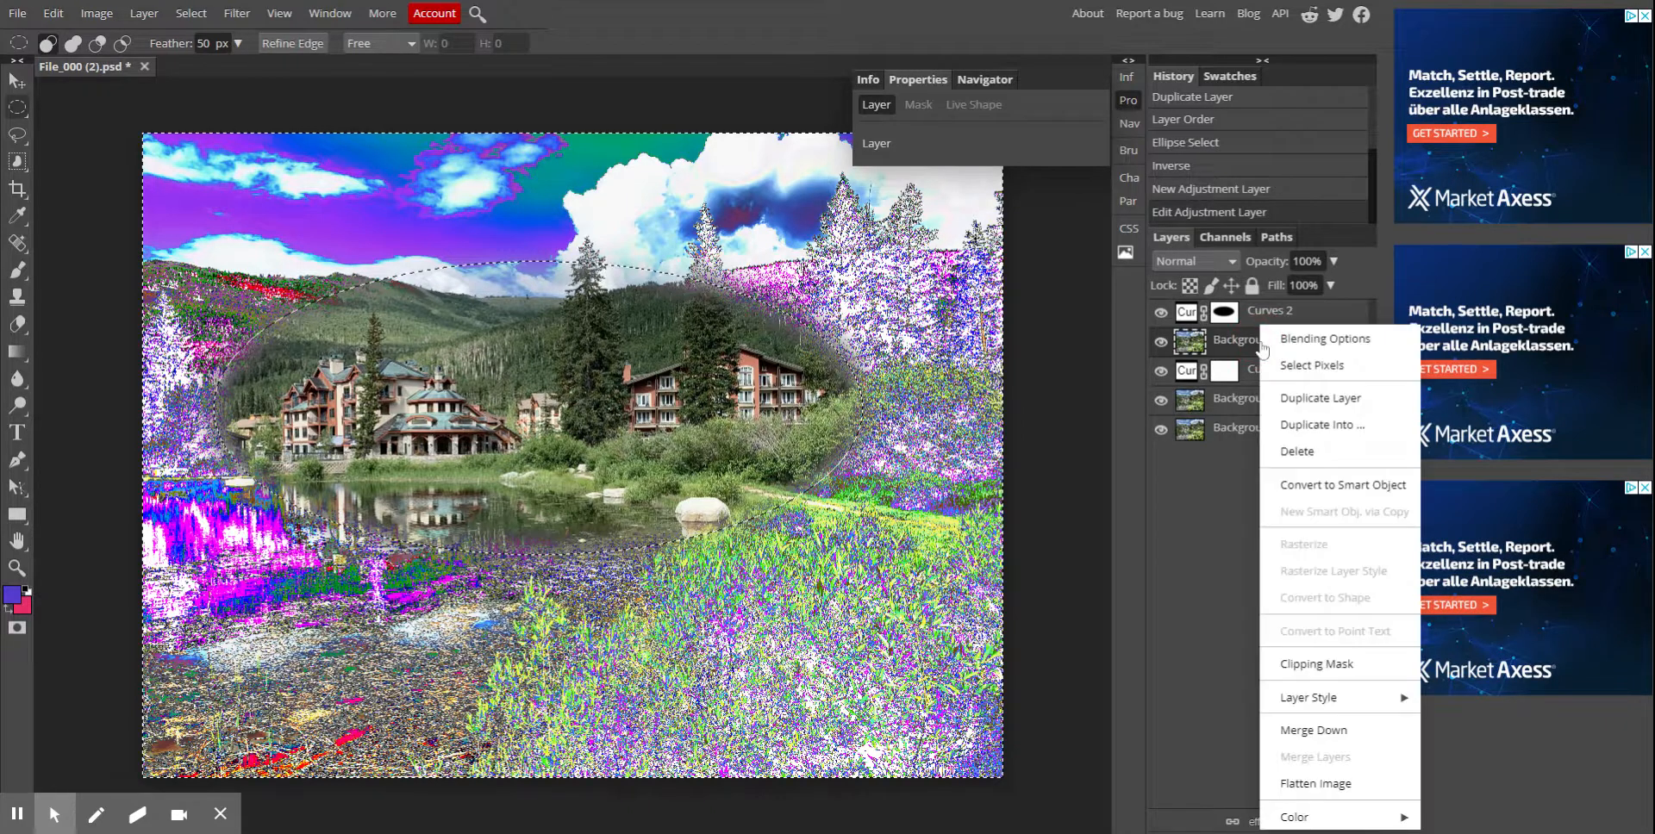
{"action": "left_click", "coordinate": [1326, 398]}
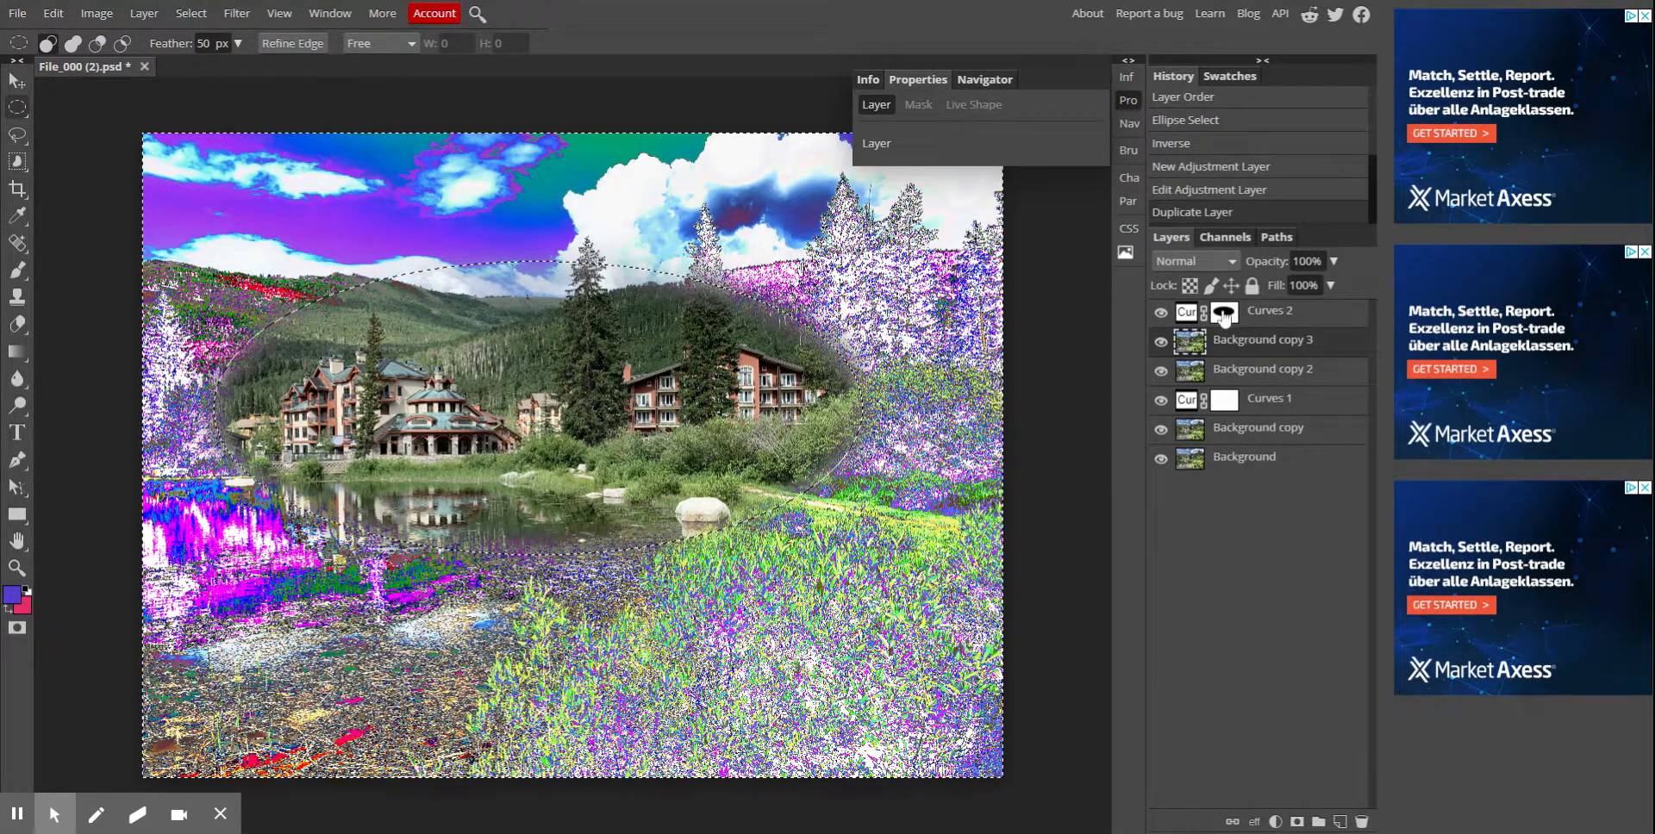
{"action": "left_click", "coordinate": [1257, 307]}
{"action": "left_click_drag", "start_coordinate": [1264, 346], "coordinate": [1266, 317]}
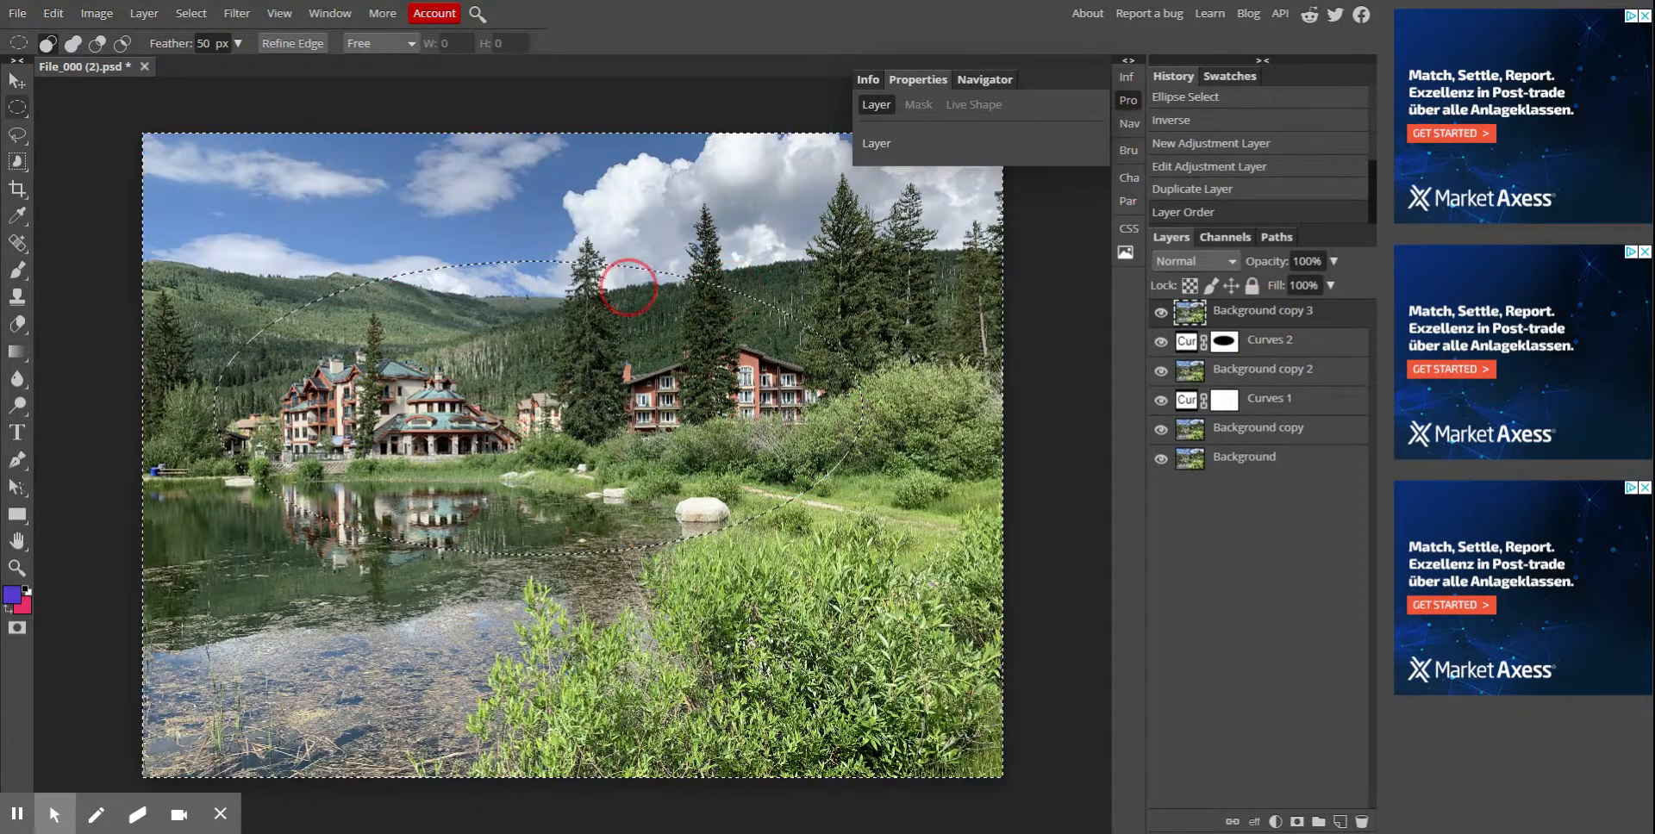
Clear the elliptical selection and desaturate the Background copy 3 layer to black and white
{"action": "left_click", "coordinate": [628, 287]}
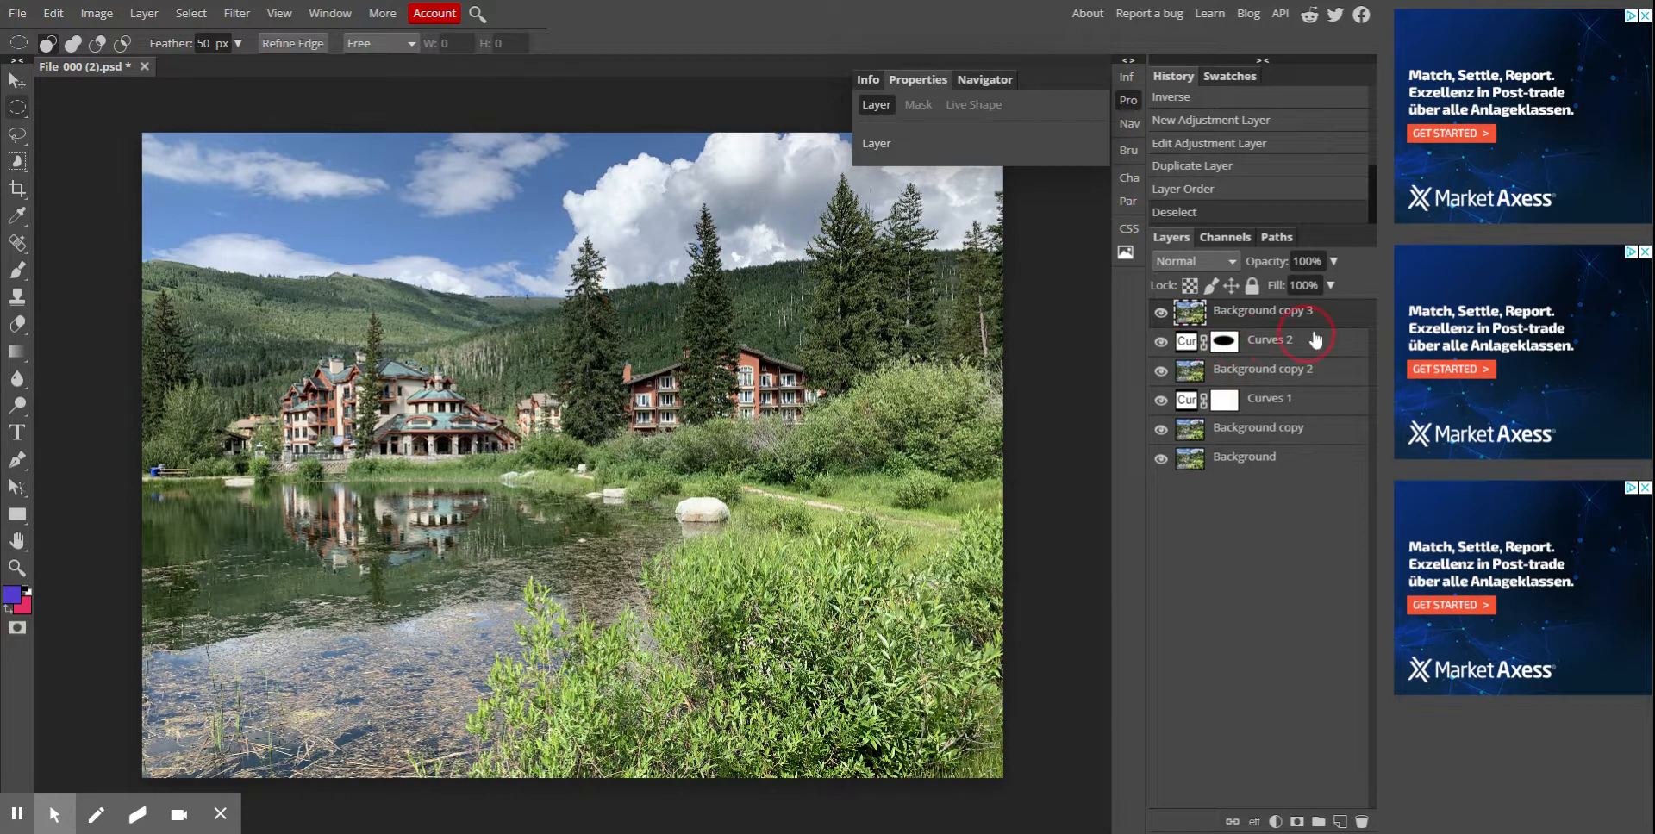
{"action": "left_click", "coordinate": [97, 13]}
{"action": "mouse_move", "coordinate": [107, 43]}
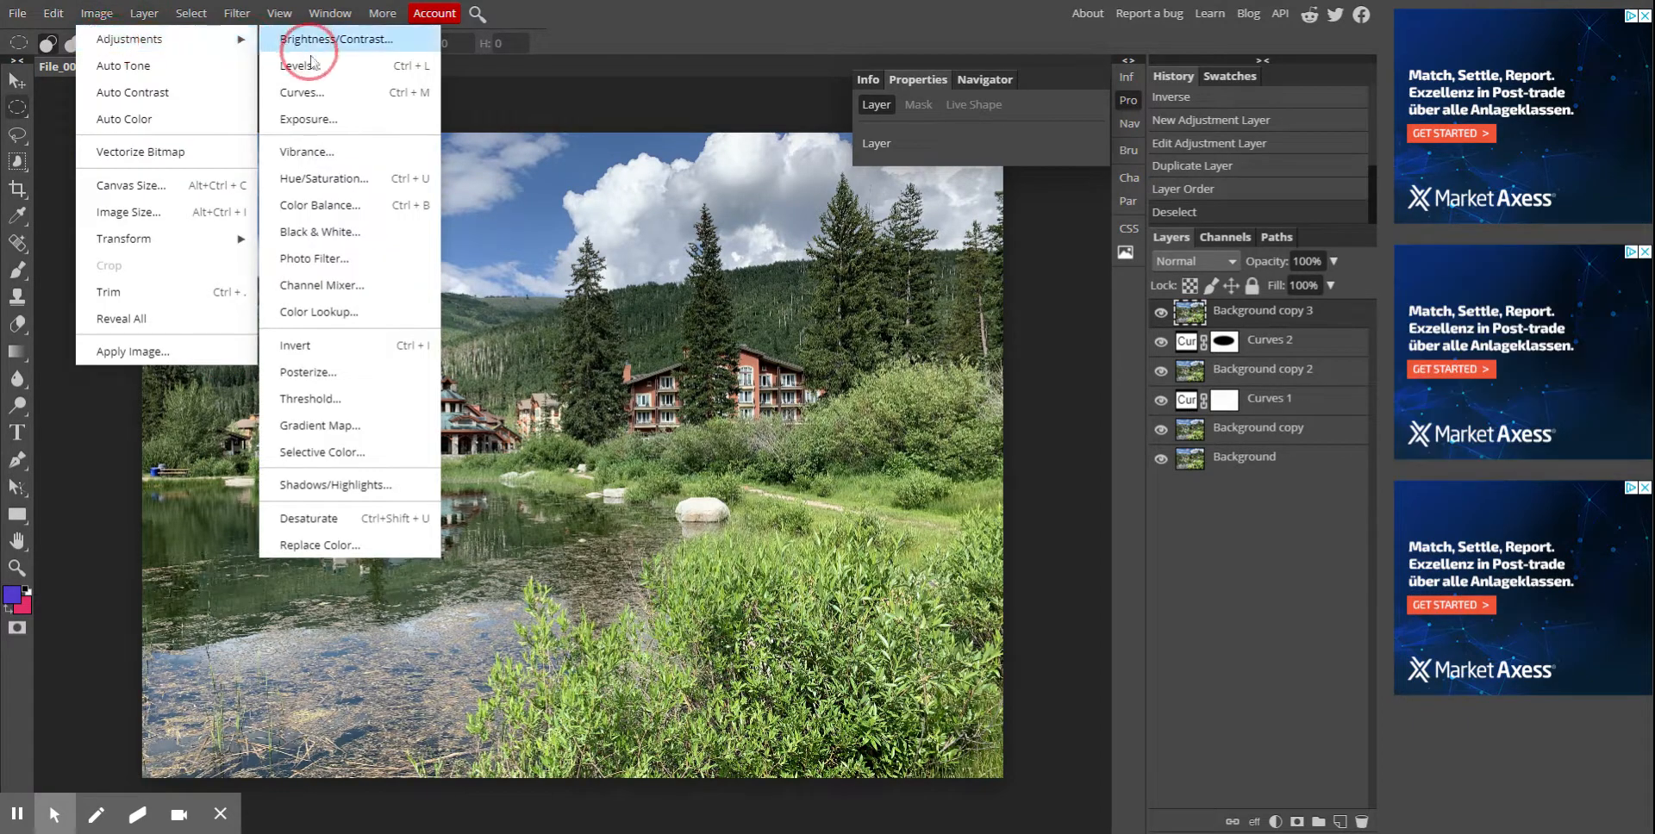
{"action": "left_click", "coordinate": [347, 521]}
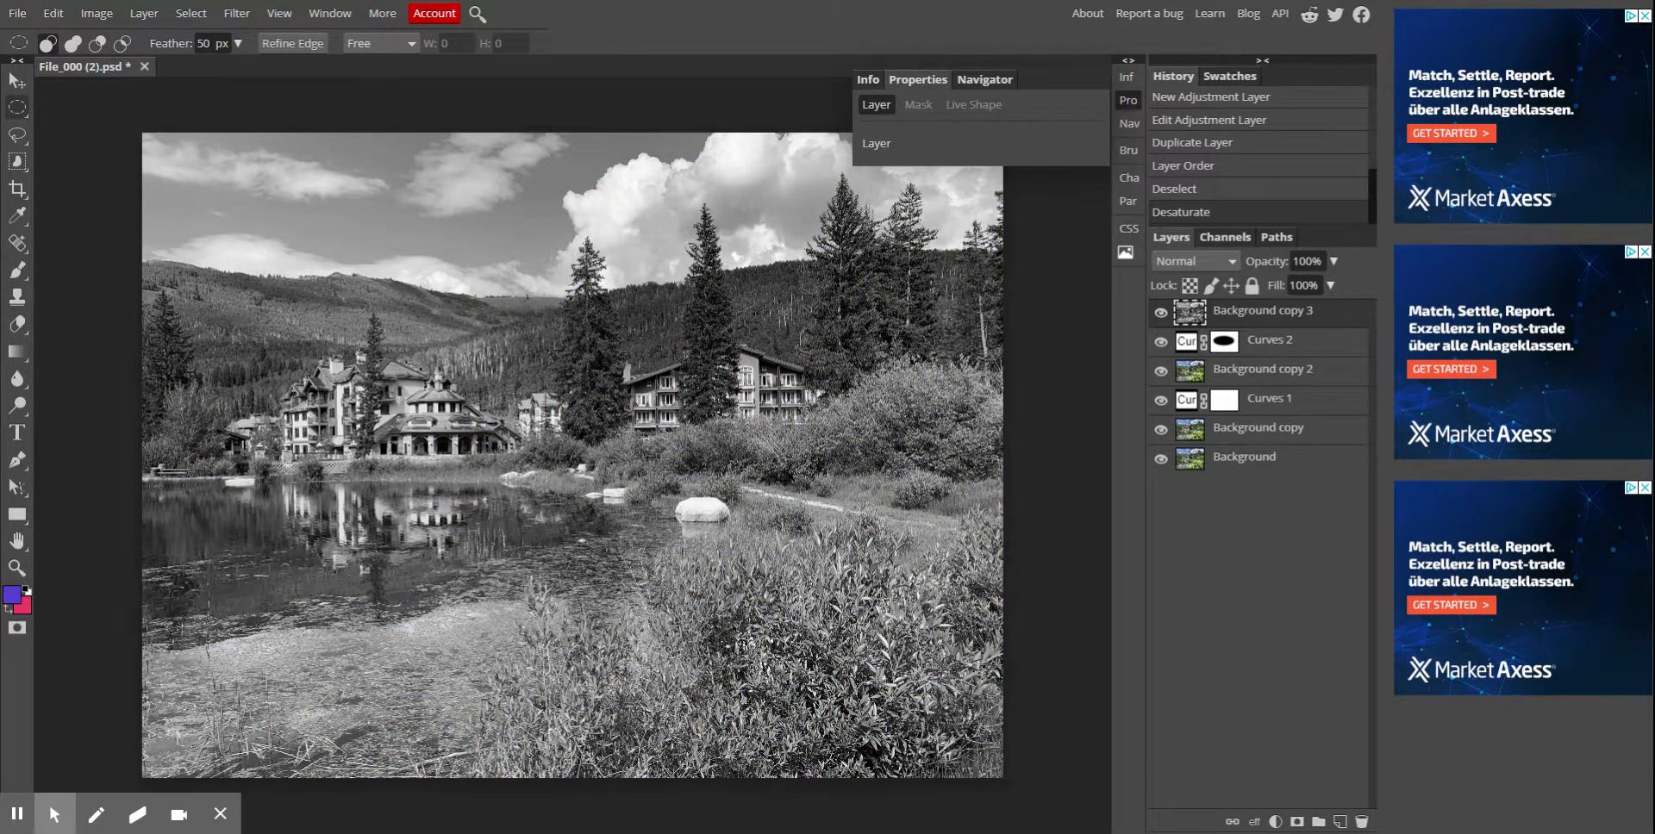
Add a Curves adjustment layer above the desaturated copy, raise its shadow endpoint past the middle and pull the midtones down into a U
{"action": "left_click", "coordinate": [144, 14]}
{"action": "mouse_move", "coordinate": [213, 214]}
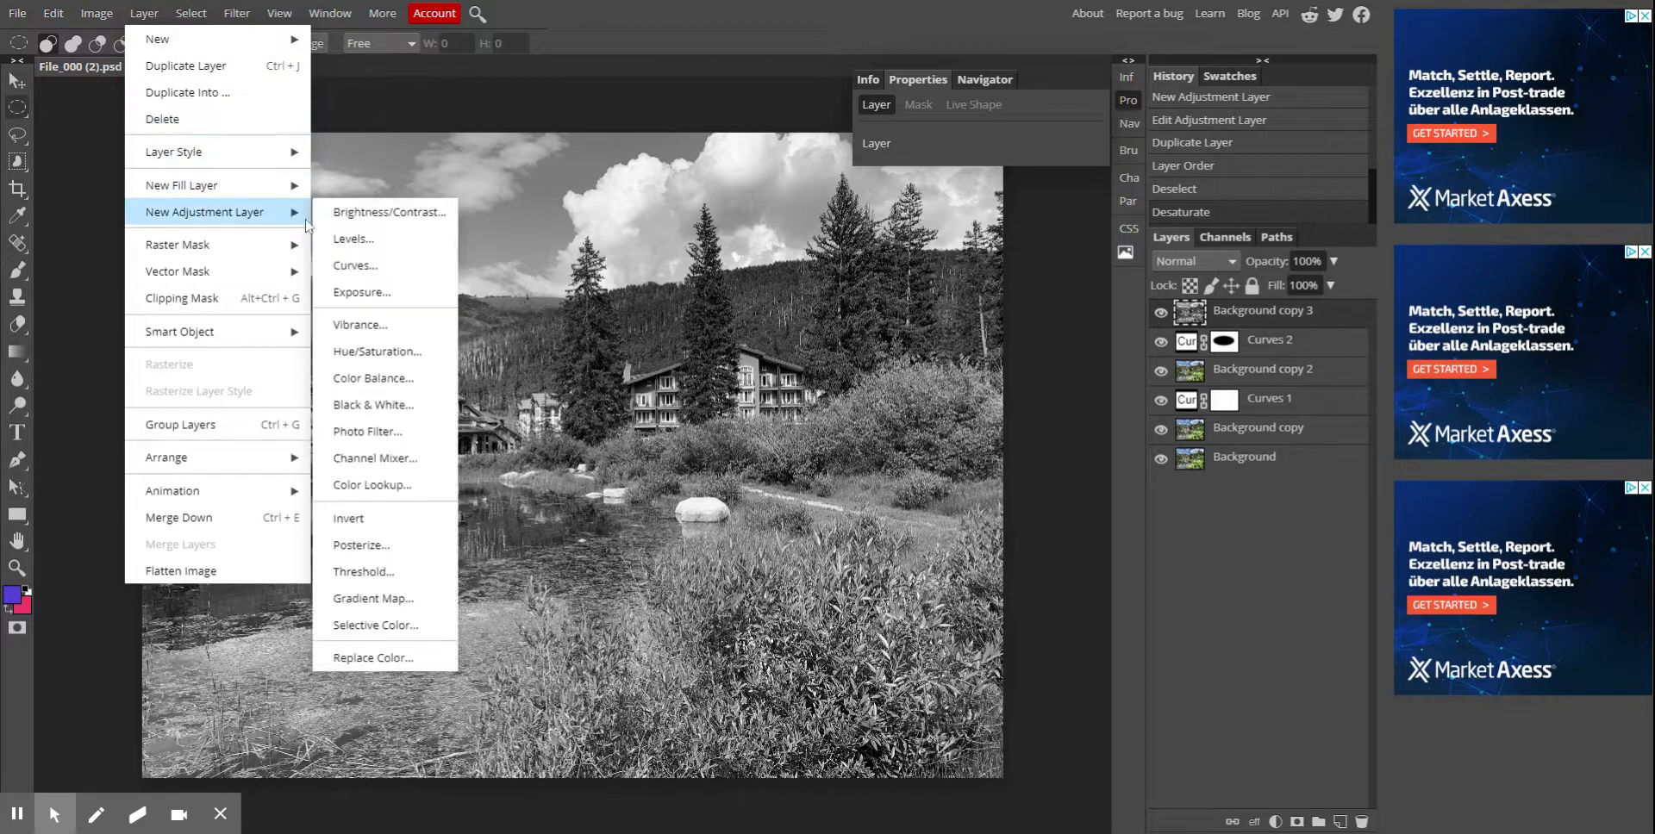
{"action": "left_click", "coordinate": [354, 265]}
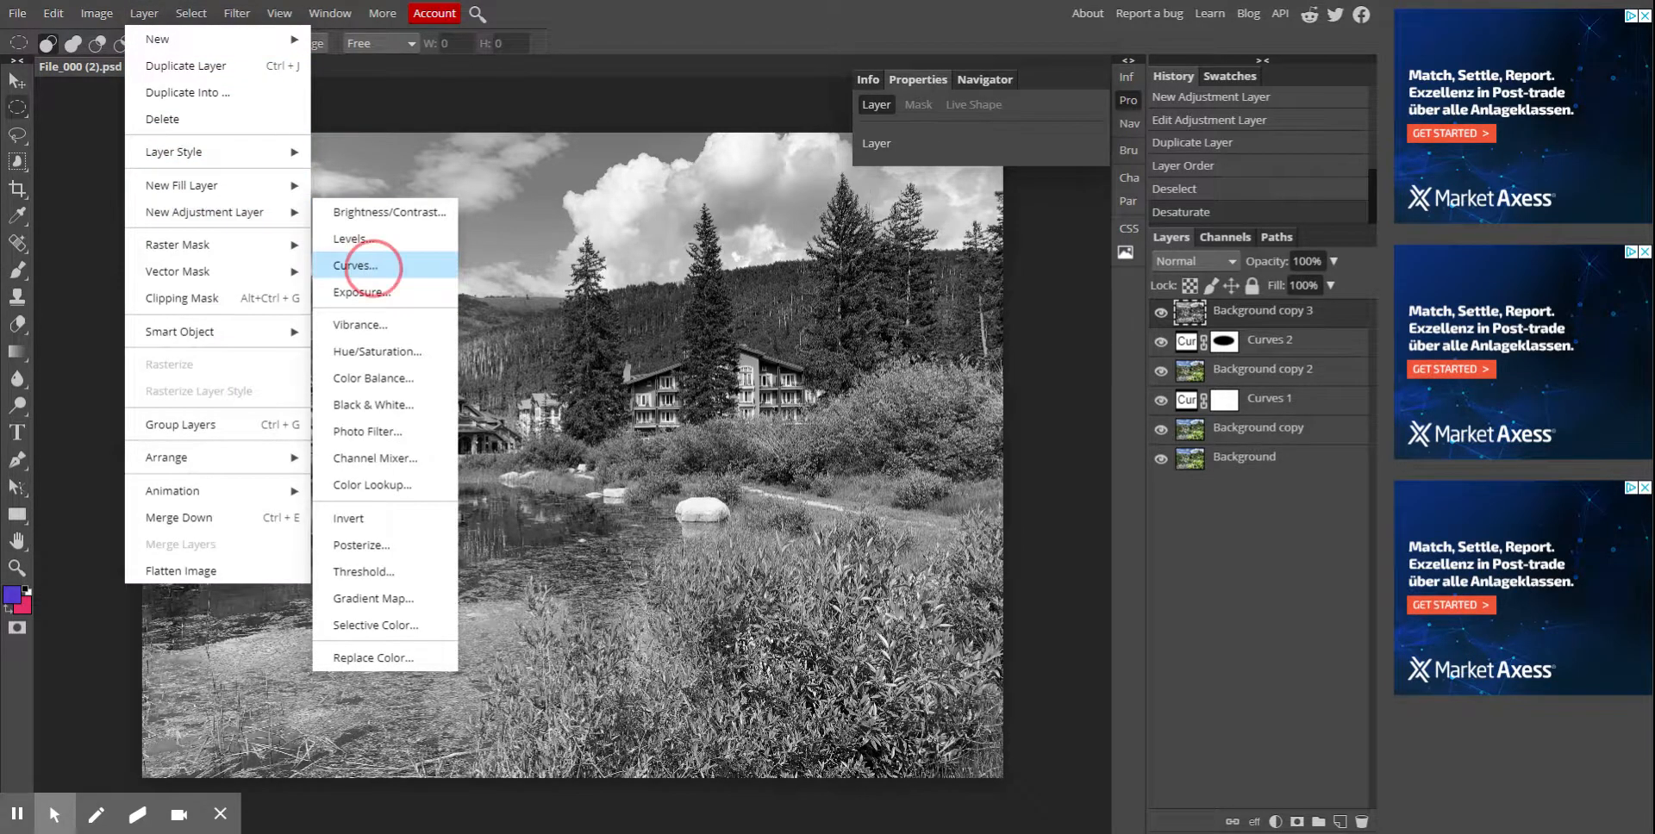
{"action": "left_click_drag", "start_coordinate": [861, 411], "coordinate": [863, 283]}
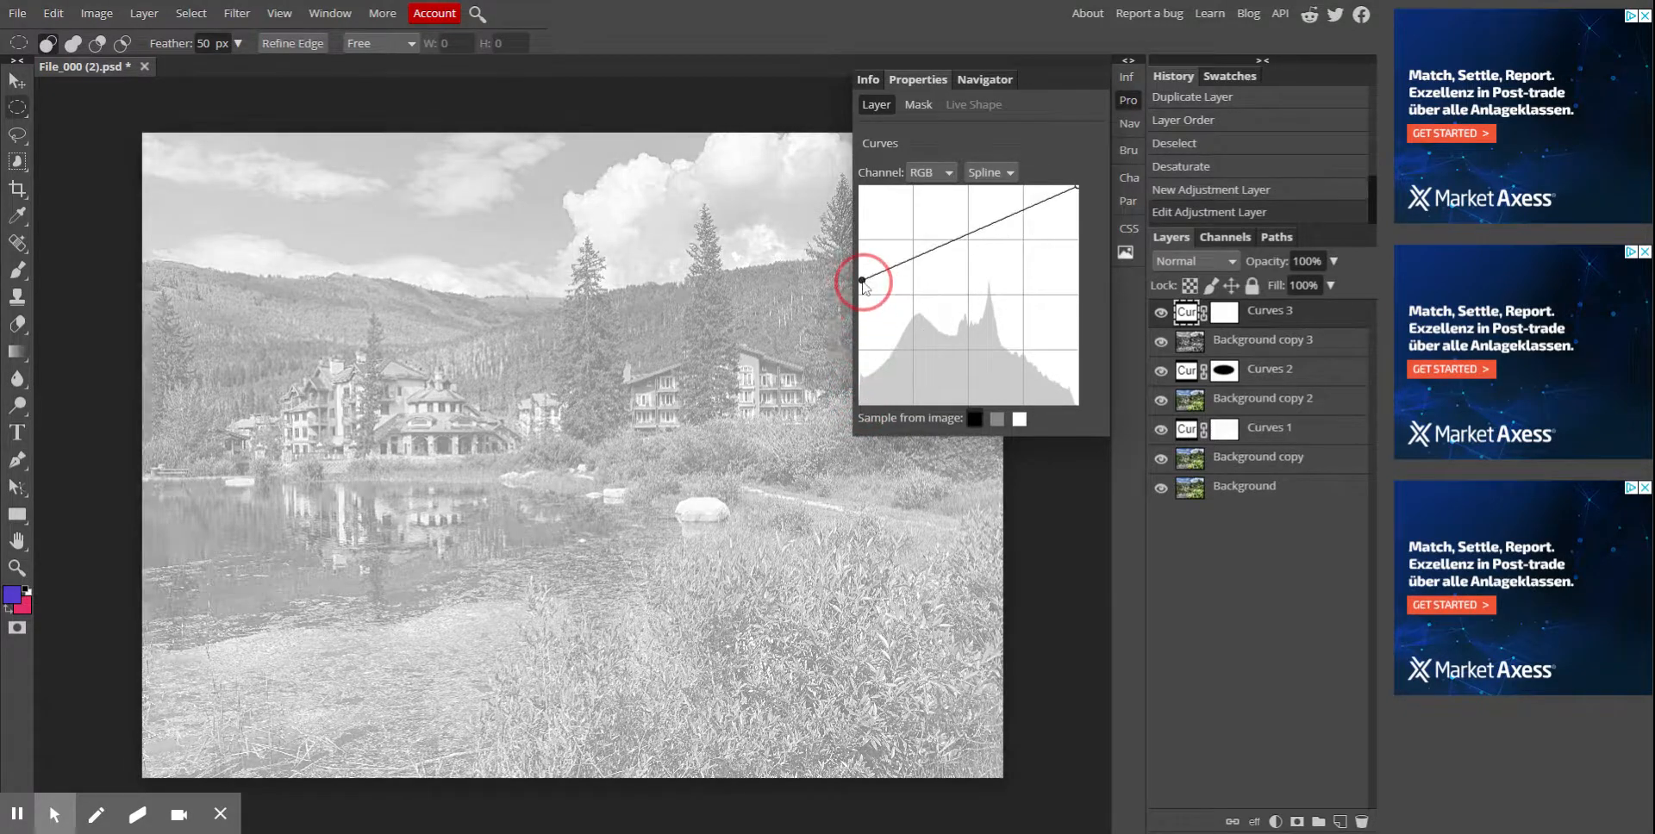
{"action": "left_click", "coordinate": [962, 236]}
{"action": "left_click_drag", "start_coordinate": [963, 236], "coordinate": [942, 381]}
Steepen the Curves 3 curve with a second low point, moving the highlight endpoint inward and the shadow endpoint inward and higher
{"action": "mouse_move", "coordinate": [863, 281]}
{"action": "left_mouse_down"}
{"action": "mouse_move", "coordinate": [863, 251]}
{"action": "mouse_move", "coordinate": [864, 279]}
{"action": "left_mouse_up"}
{"action": "mouse_move", "coordinate": [943, 380]}
{"action": "left_mouse_down"}
{"action": "mouse_move", "coordinate": [949, 347]}
{"action": "mouse_move", "coordinate": [959, 366]}
{"action": "left_mouse_up"}
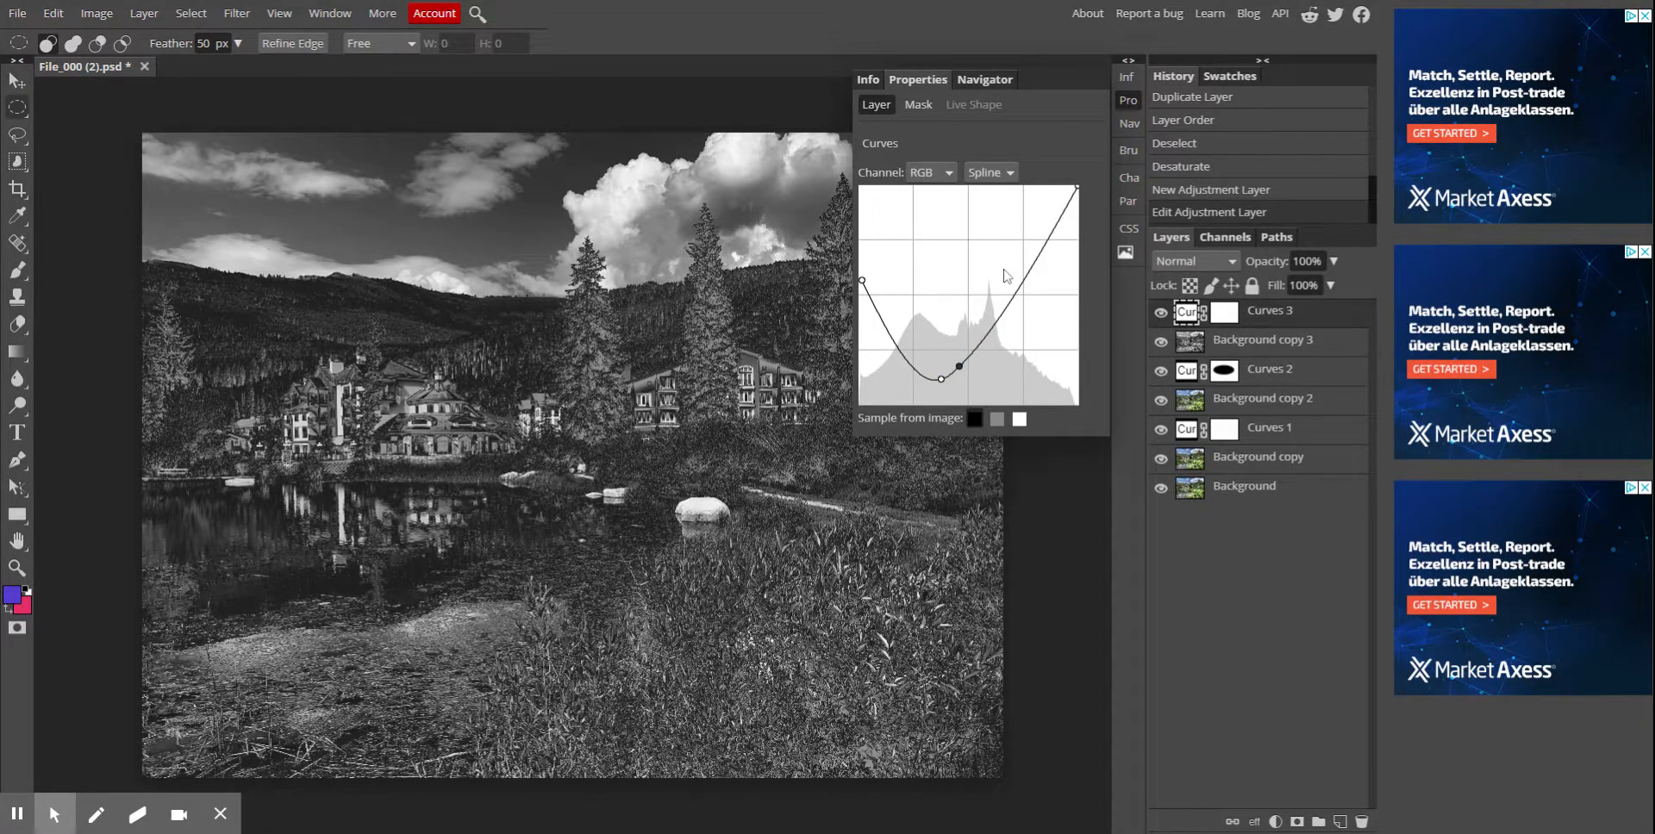
{"action": "left_click_drag", "start_coordinate": [1078, 188], "coordinate": [1013, 189]}
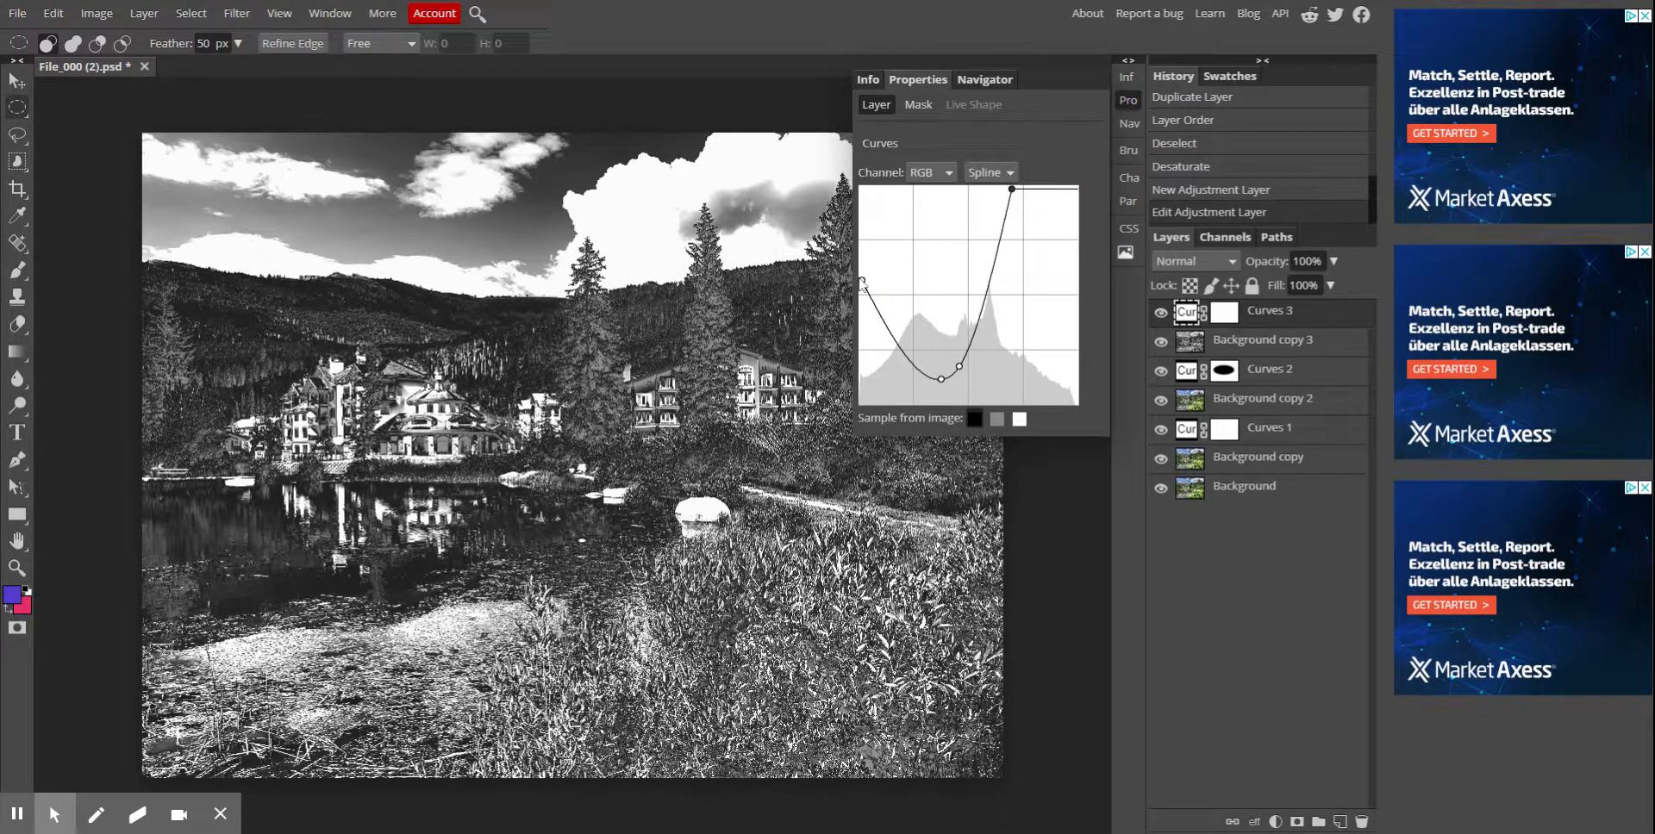
{"action": "left_click_drag", "start_coordinate": [863, 282], "coordinate": [884, 218]}
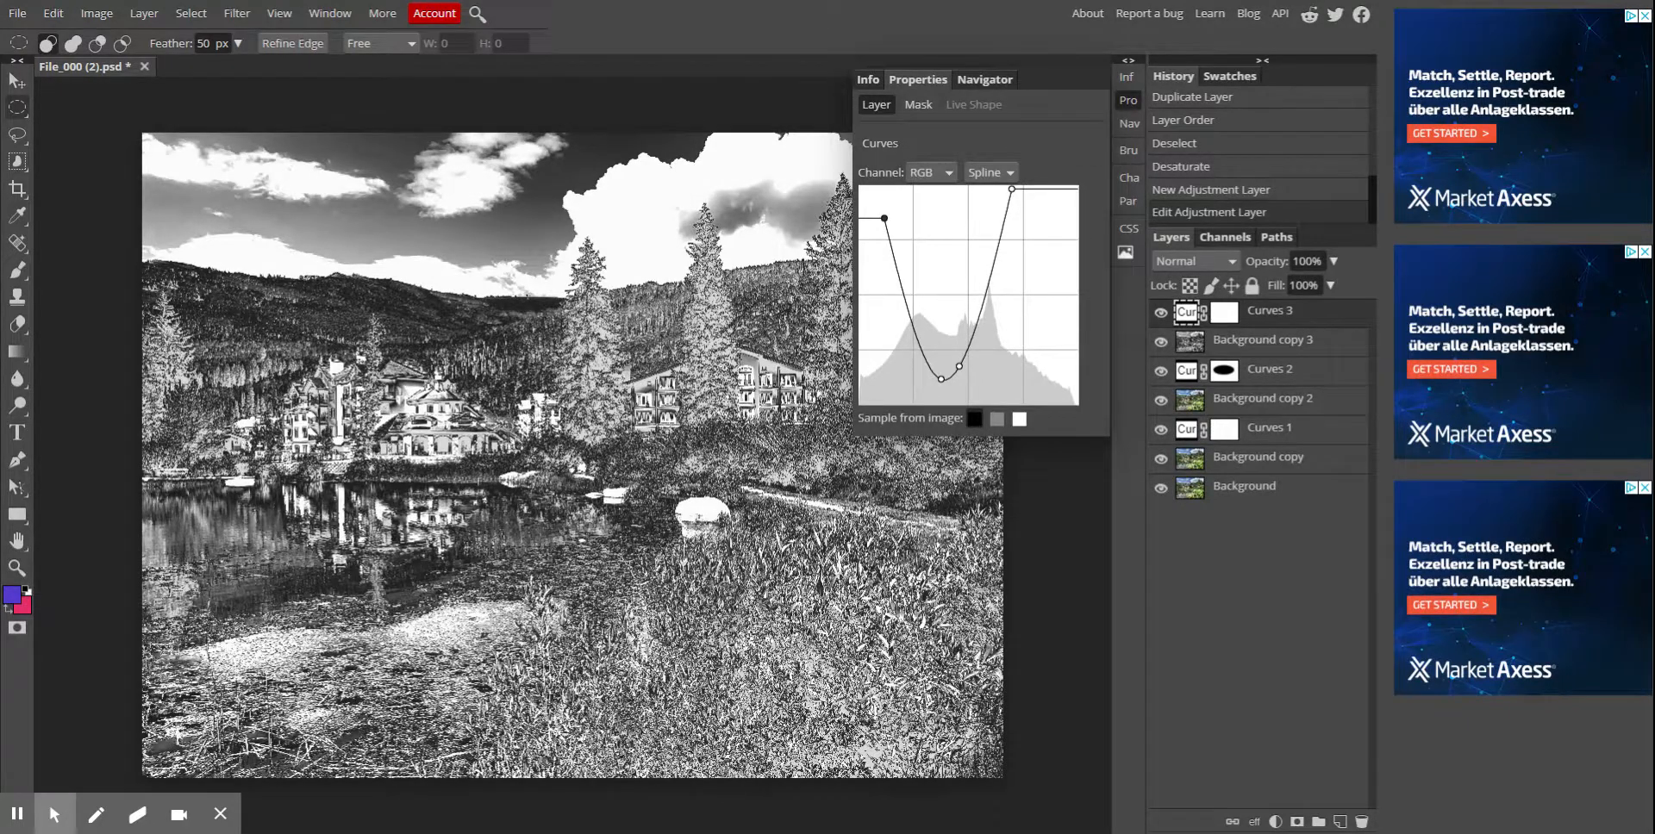
Add a Levels adjustment layer and set the Green channel's black input to 24 and its midtone to 1.16
{"action": "left_click", "coordinate": [149, 14]}
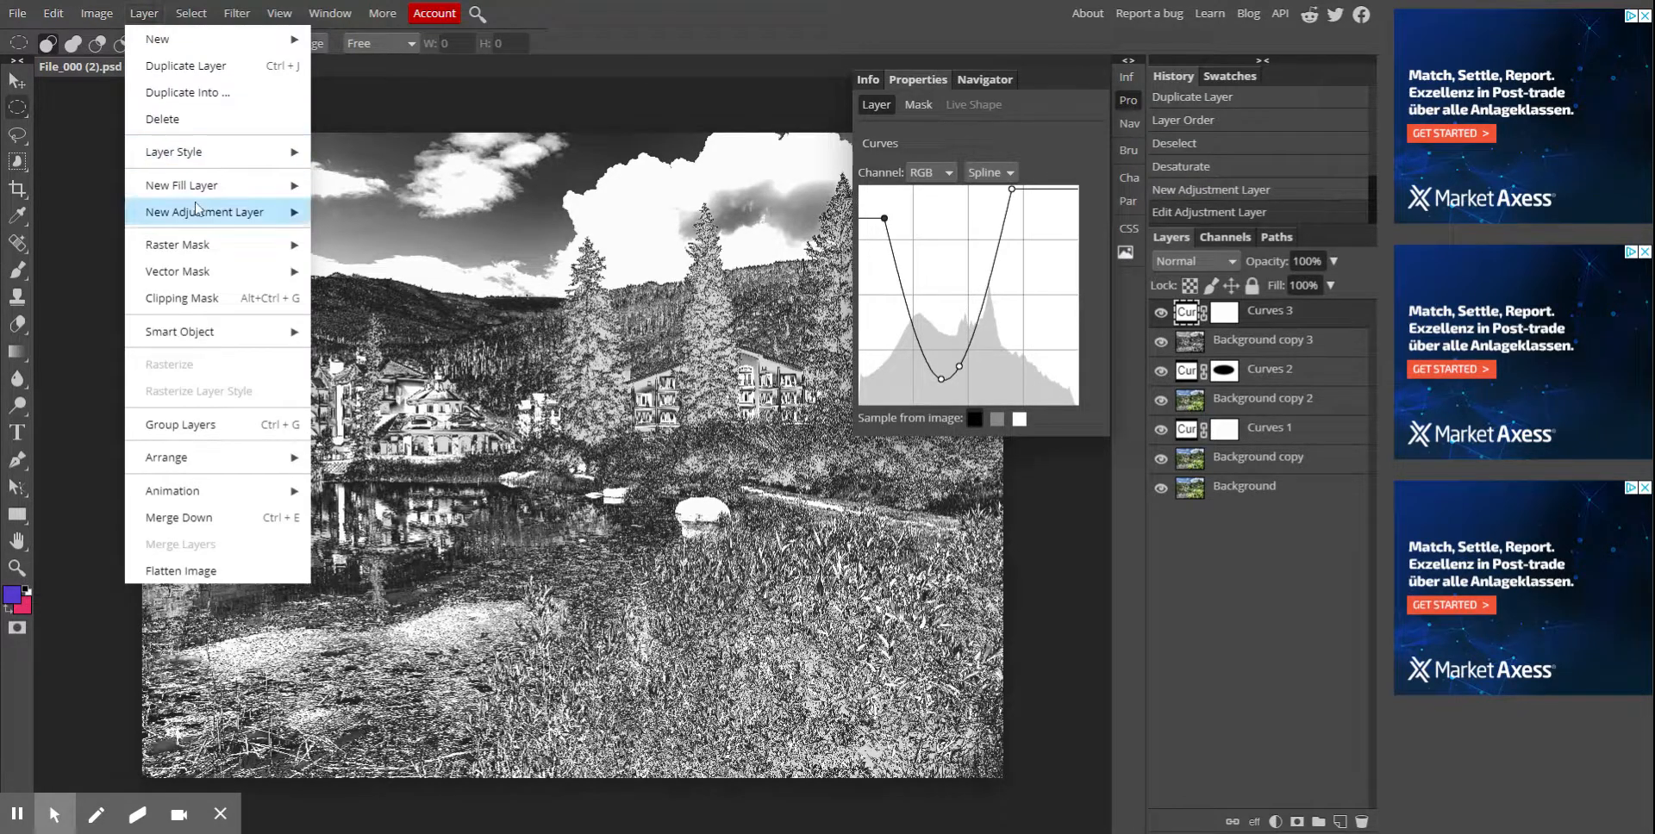
{"action": "mouse_move", "coordinate": [207, 219]}
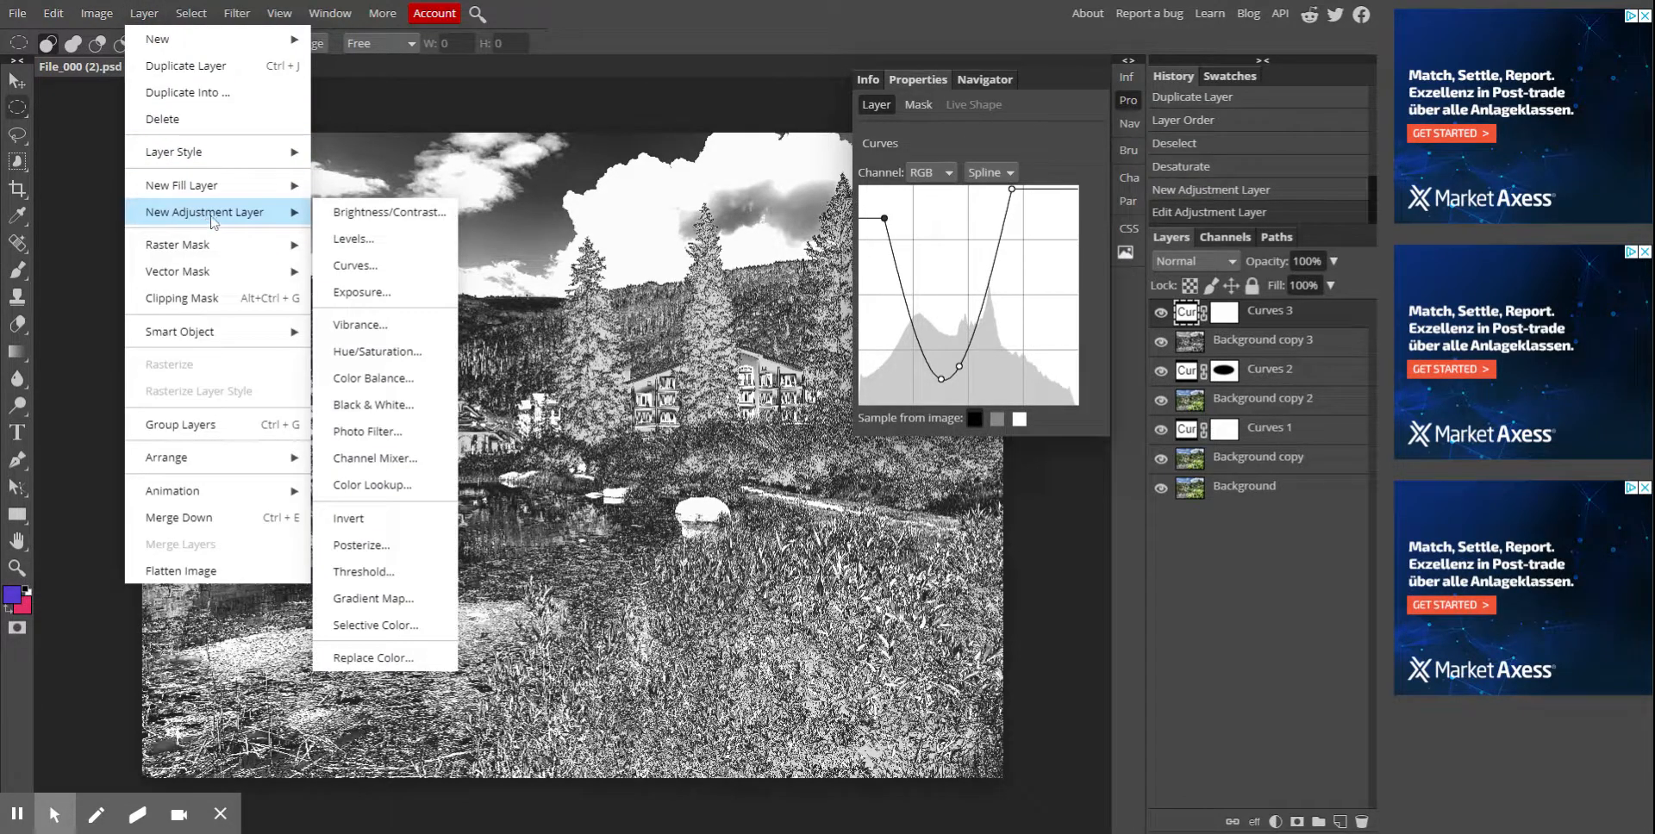
{"action": "left_click", "coordinate": [350, 239]}
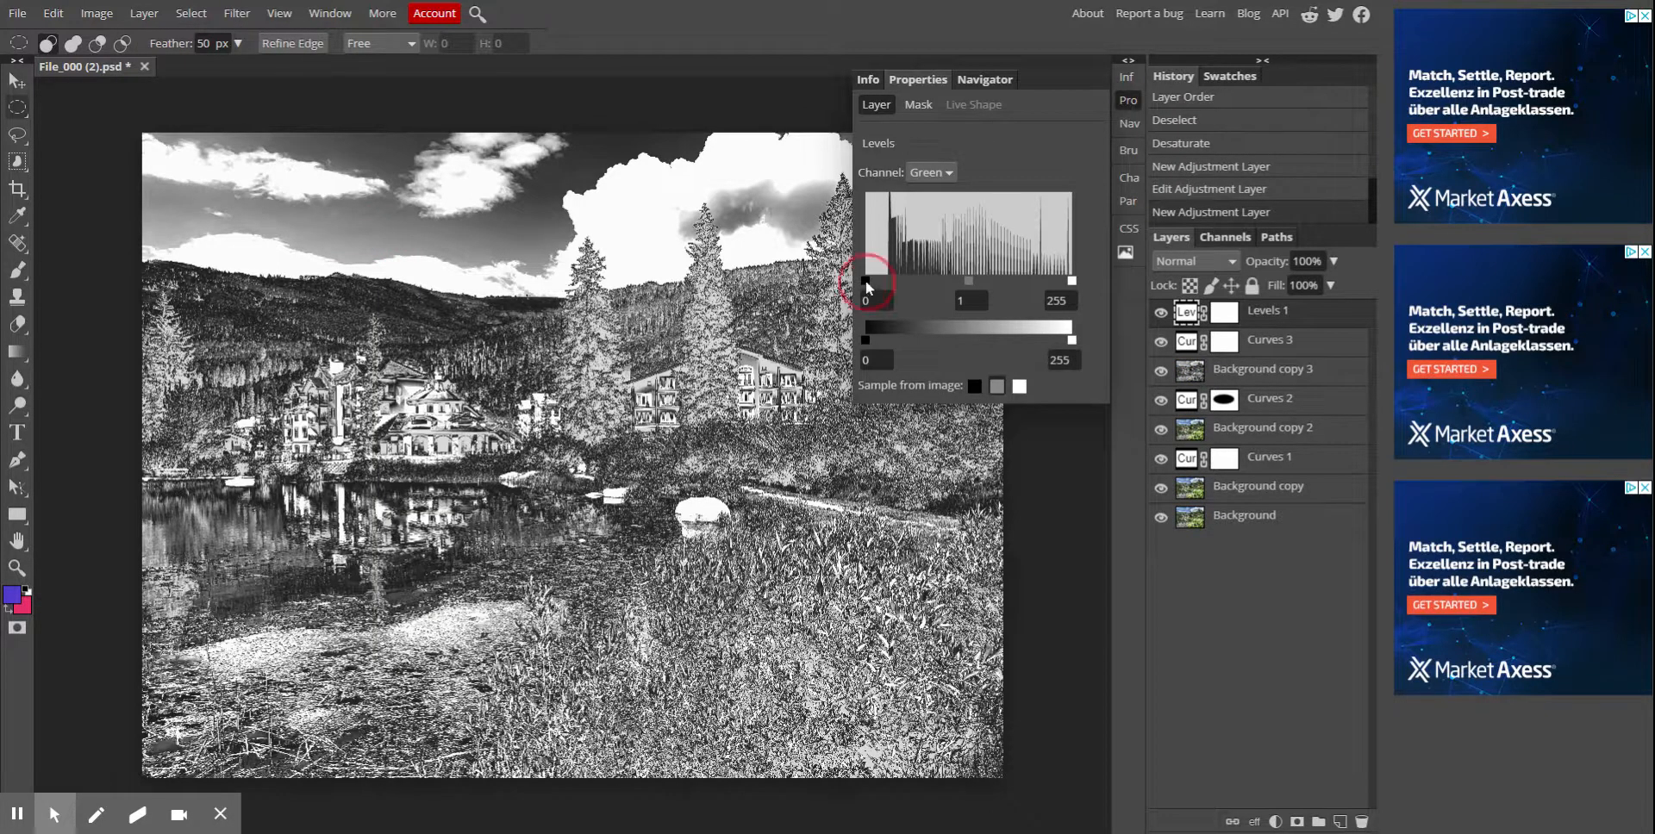
{"action": "left_click_drag", "start_coordinate": [865, 281], "coordinate": [883, 280]}
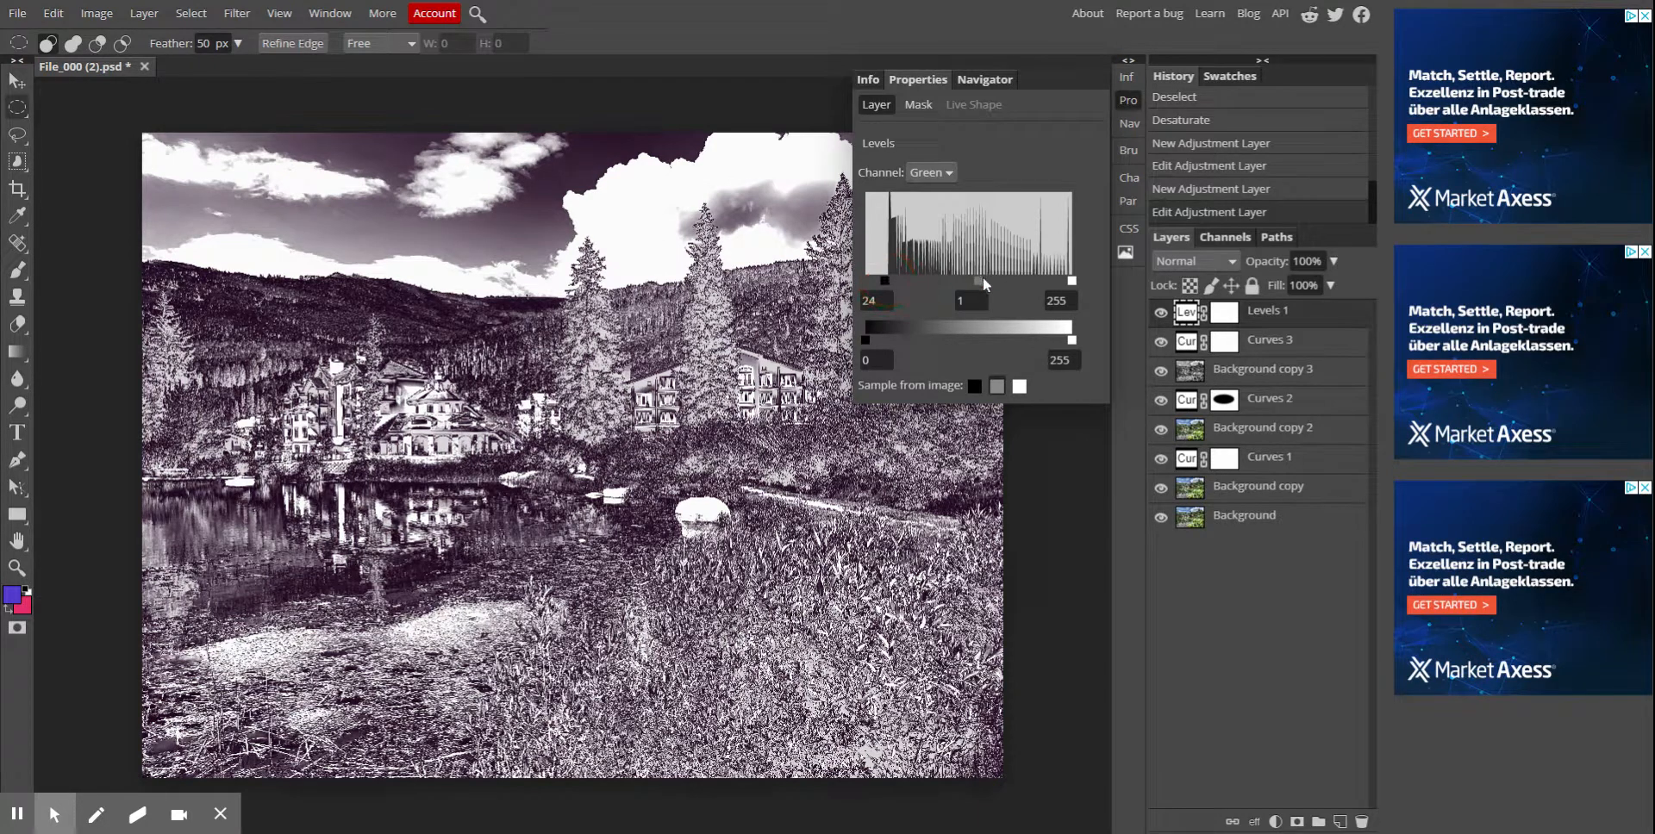
{"action": "left_click_drag", "start_coordinate": [980, 280], "coordinate": [972, 280]}
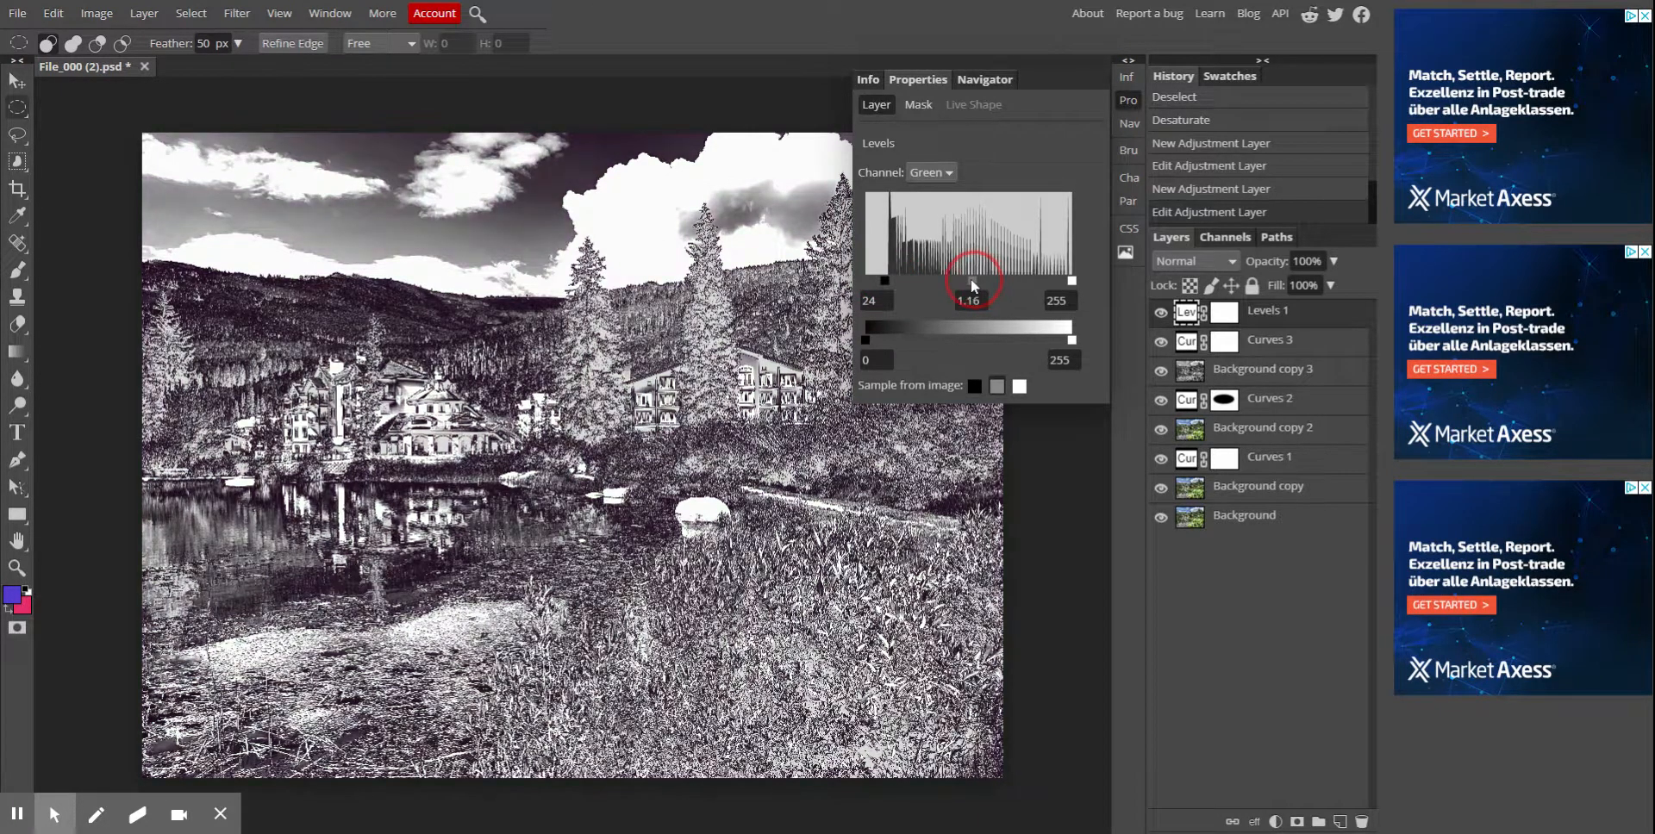
Set the Levels RGB channel inputs to black 22, midtone 0.72 and white 230 for harder contrast
{"action": "left_click", "coordinate": [925, 191]}
{"action": "left_click", "coordinate": [866, 281]}
{"action": "left_click_drag", "start_coordinate": [865, 277], "coordinate": [882, 277]}
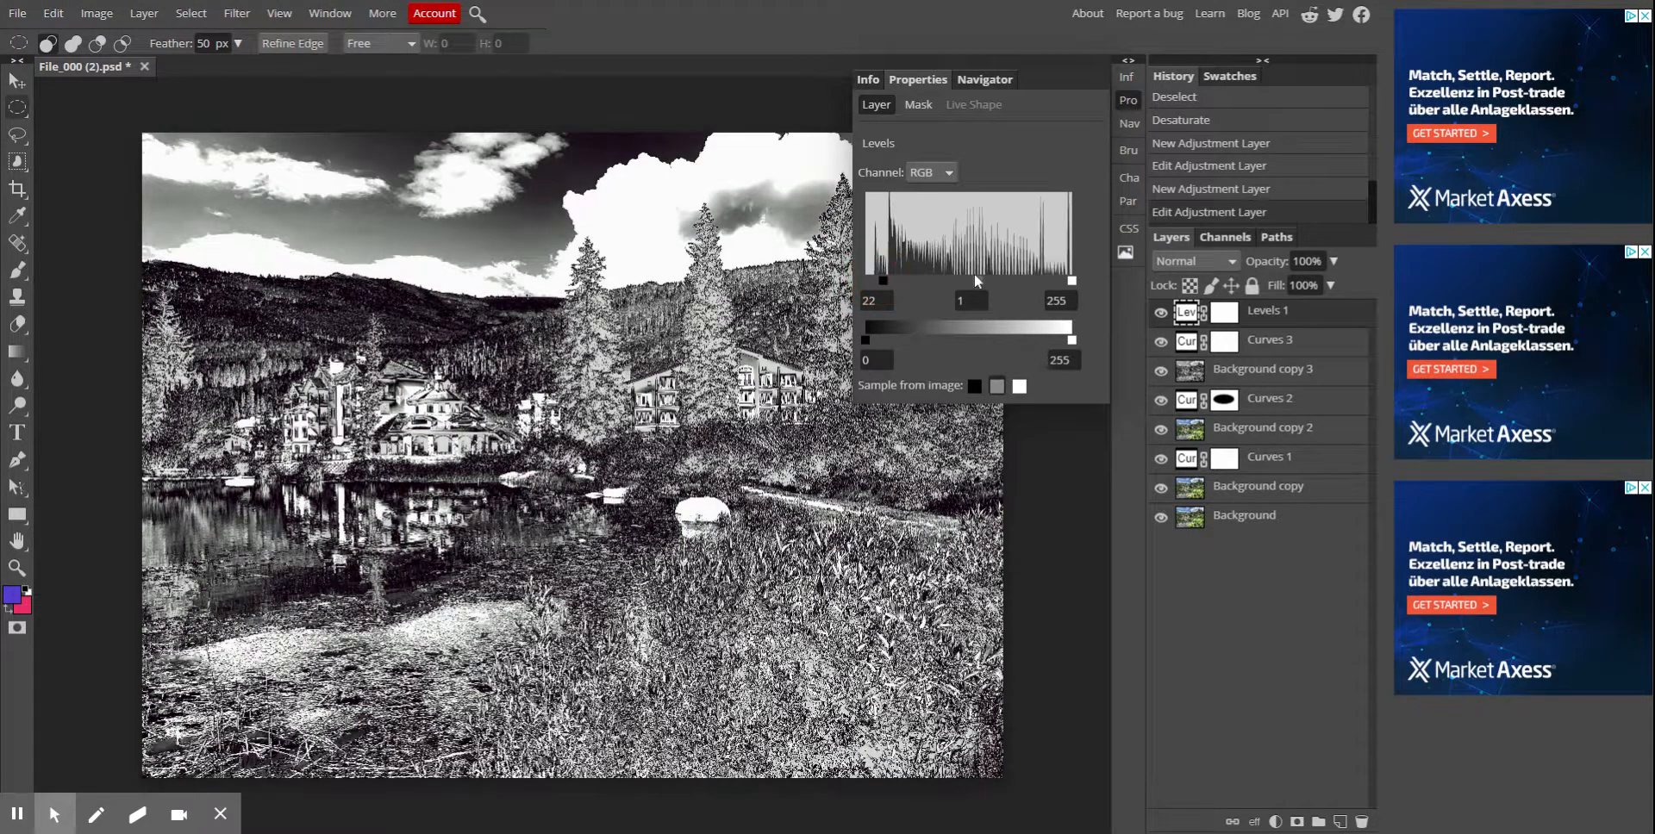
{"action": "left_click_drag", "start_coordinate": [1073, 281], "coordinate": [979, 271]}
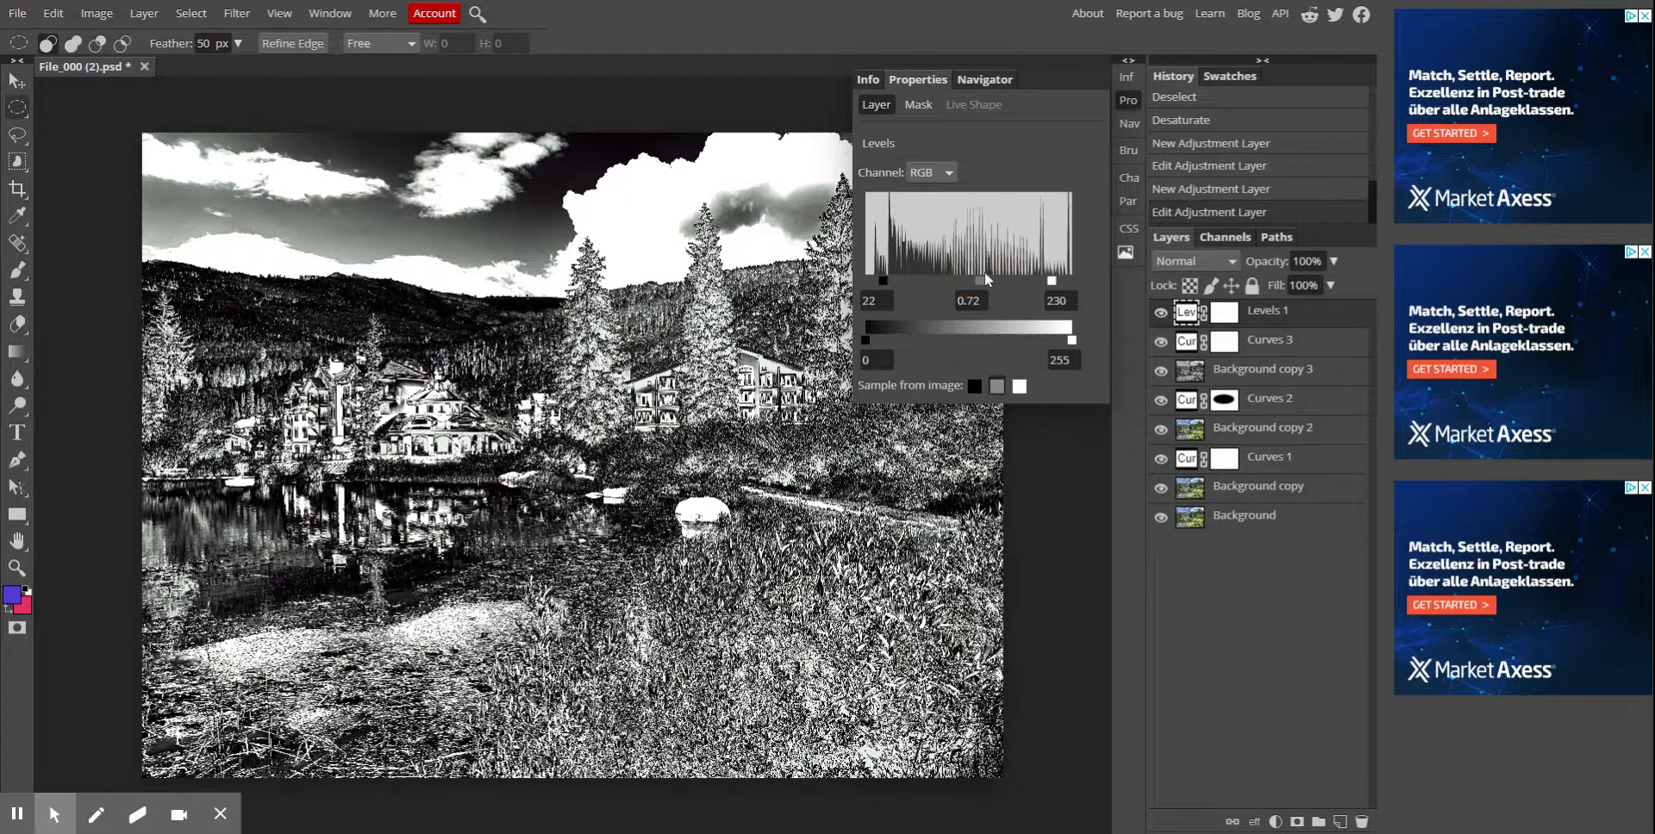